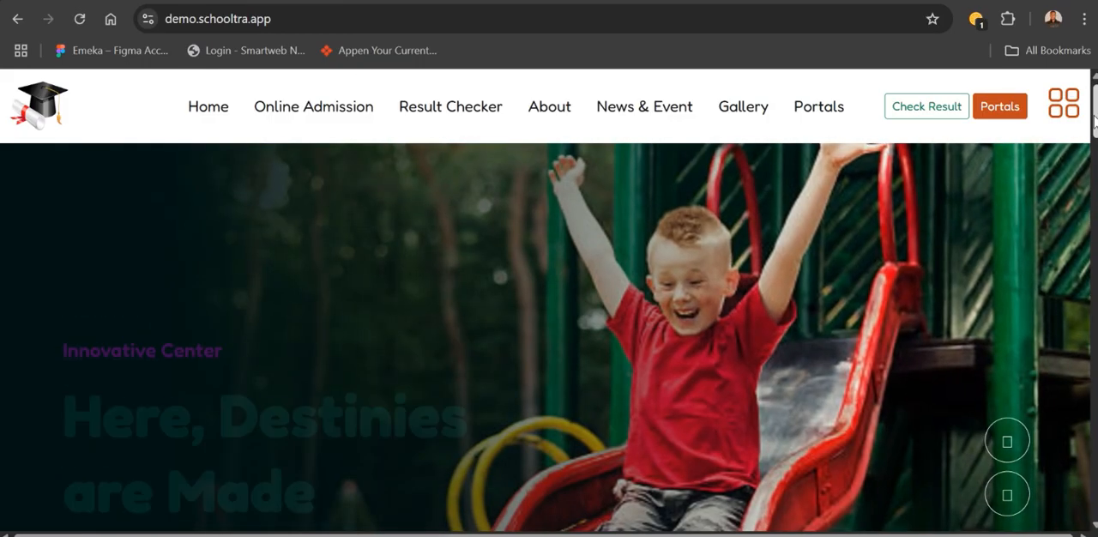
- Open the Result Checker page from the school website and look at its admission number and result PIN fields
{"action": "mouse_move", "coordinate": [1094, 117]}
{"action": "left_mouse_down"}
{"action": "mouse_move", "coordinate": [1096, 295]}
{"action": "mouse_move", "coordinate": [1096, 107]}
{"action": "left_mouse_up"}
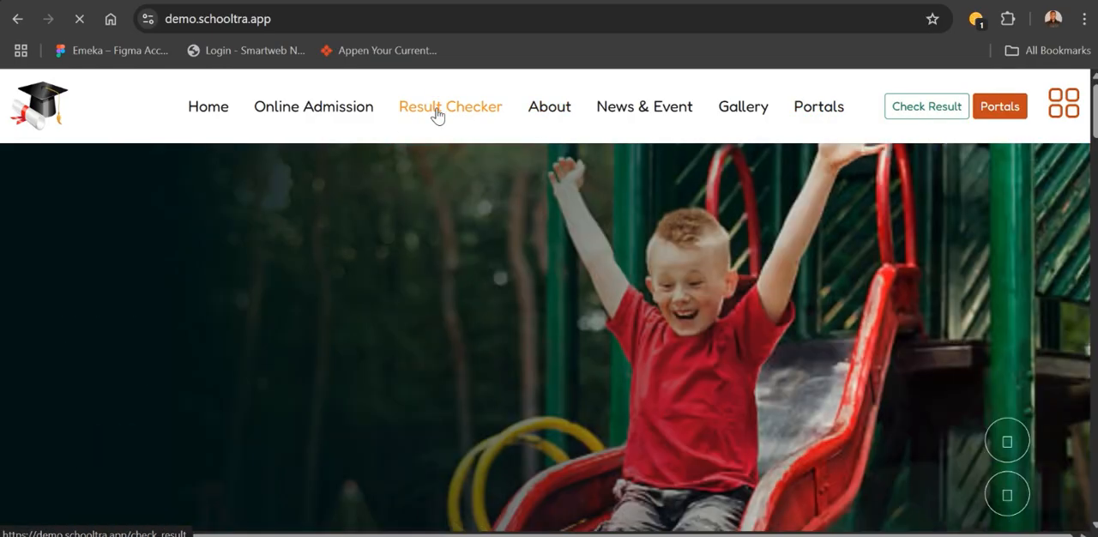
{"action": "left_click", "coordinate": [436, 114]}
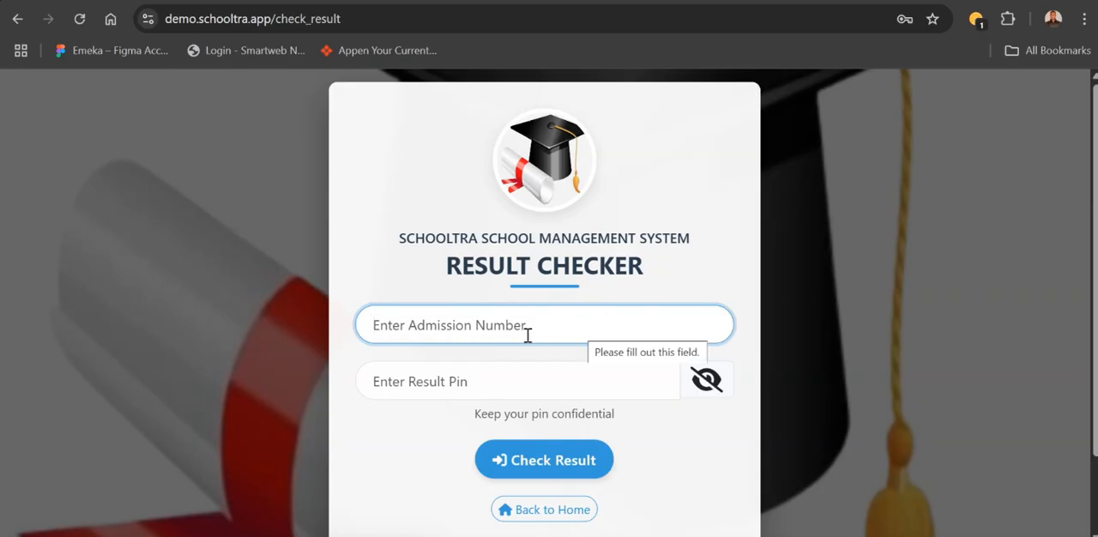
{"action": "left_click", "coordinate": [464, 379]}
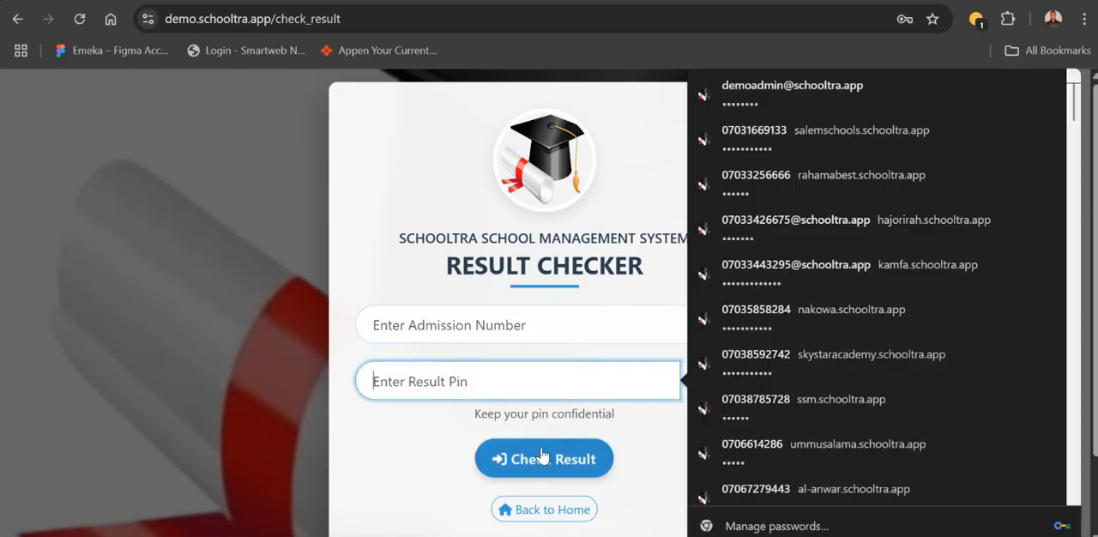
{"action": "left_click", "coordinate": [391, 440]}
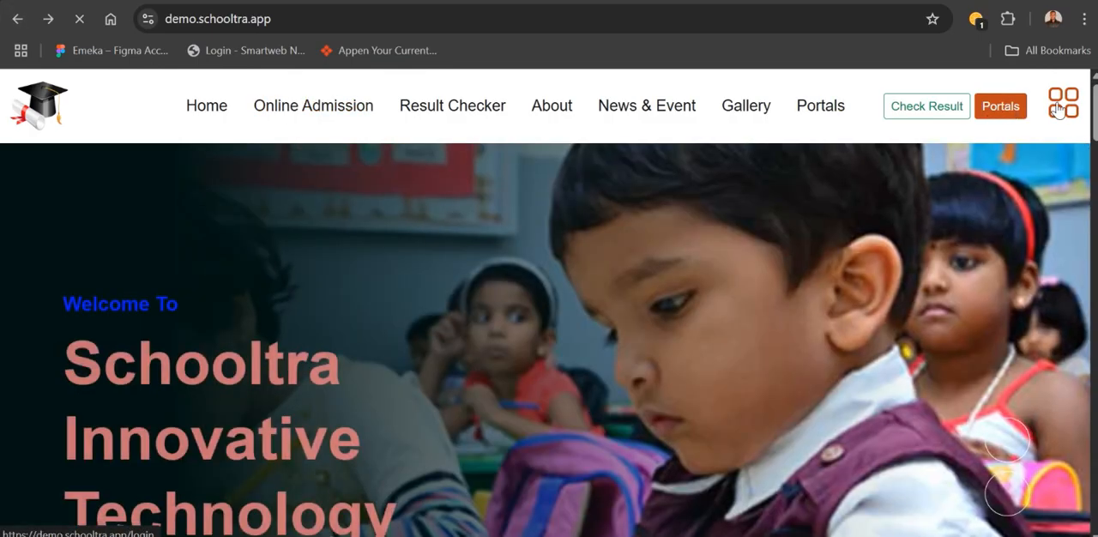
- Try the home page's four-square menu icon and circle it in red with the annotation pen
{"action": "left_click", "coordinate": [1064, 108]}
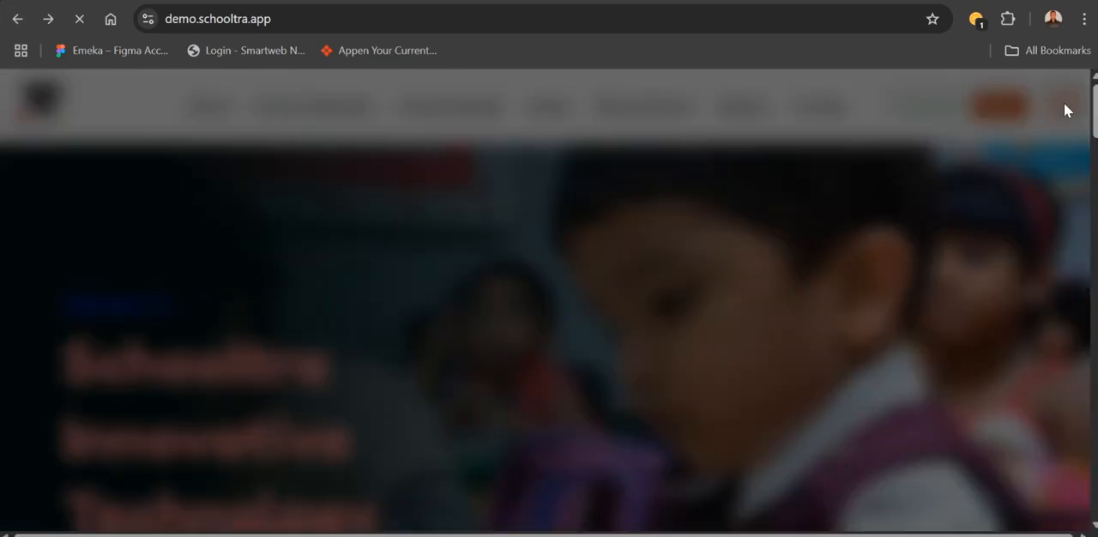
{"action": "left_click", "coordinate": [605, 307]}
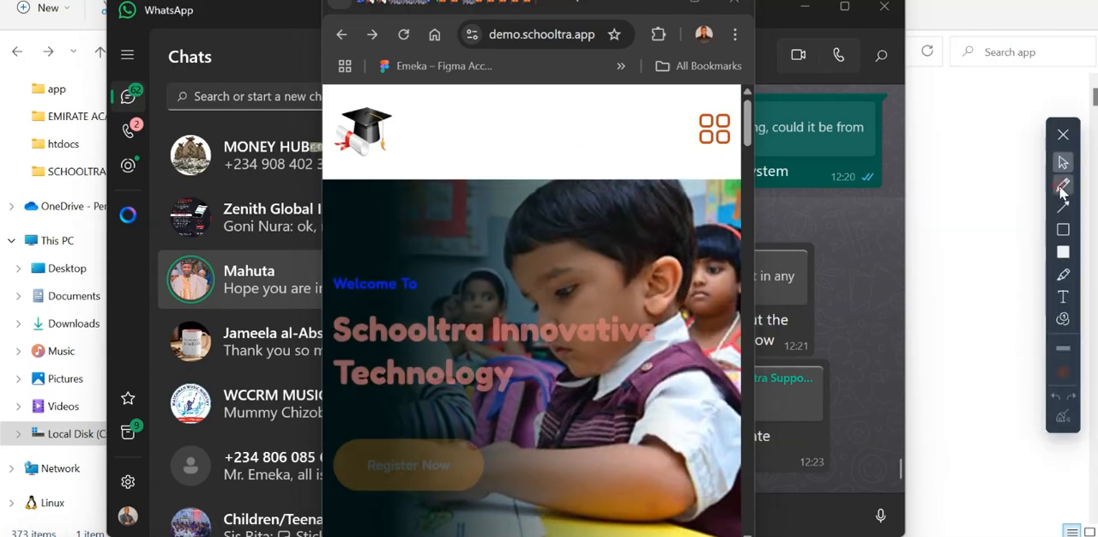
{"action": "left_click", "coordinate": [1062, 186]}
{"action": "mouse_move", "coordinate": [676, 139]}
{"action": "left_mouse_down"}
{"action": "mouse_move", "coordinate": [722, 89]}
{"action": "mouse_move", "coordinate": [760, 129]}
{"action": "mouse_move", "coordinate": [705, 163]}
{"action": "mouse_move", "coordinate": [676, 128]}
{"action": "left_mouse_up"}
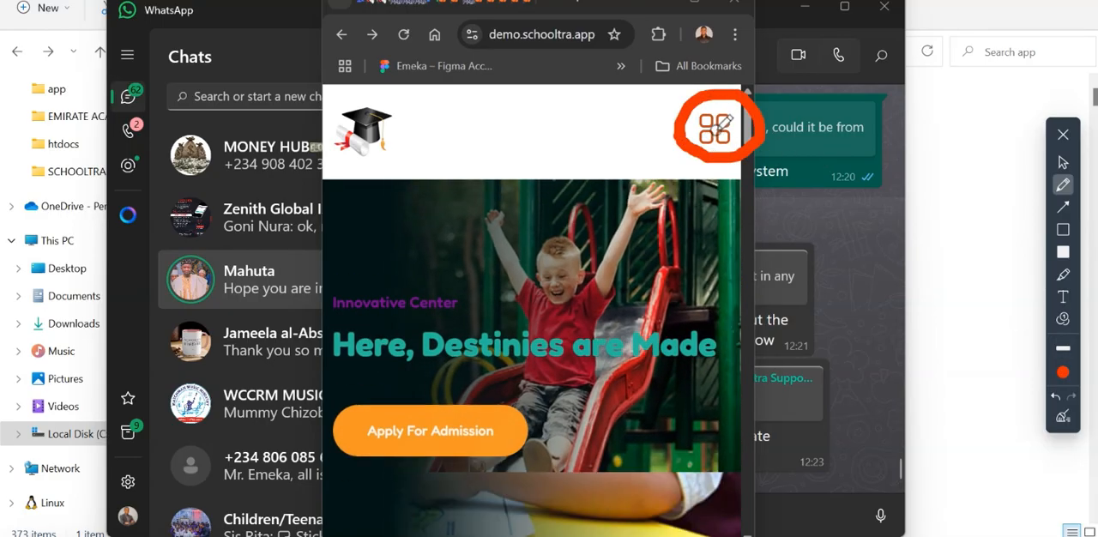
{"action": "left_click", "coordinate": [1063, 185]}
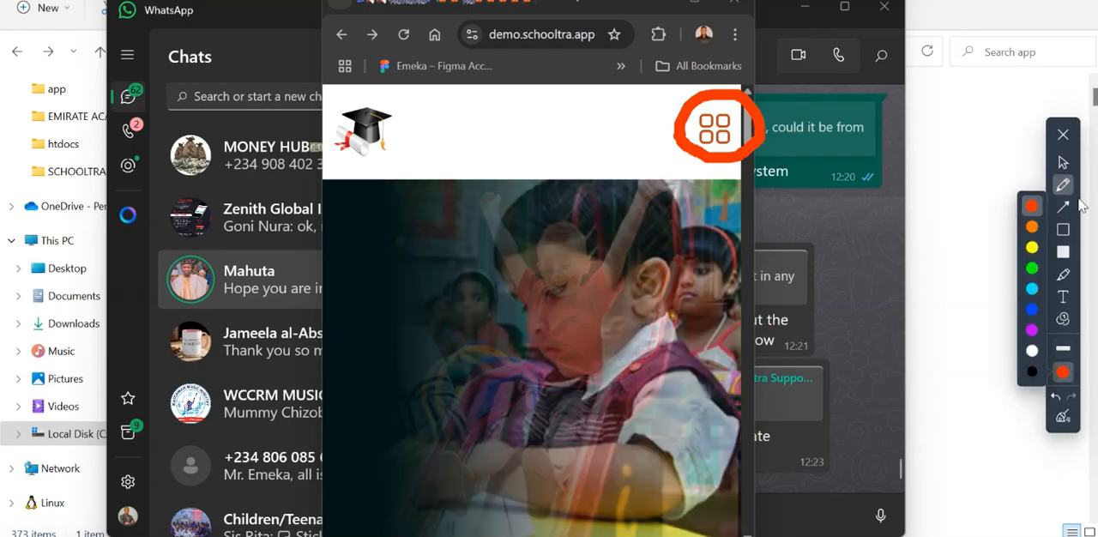
{"action": "left_click", "coordinate": [1063, 134]}
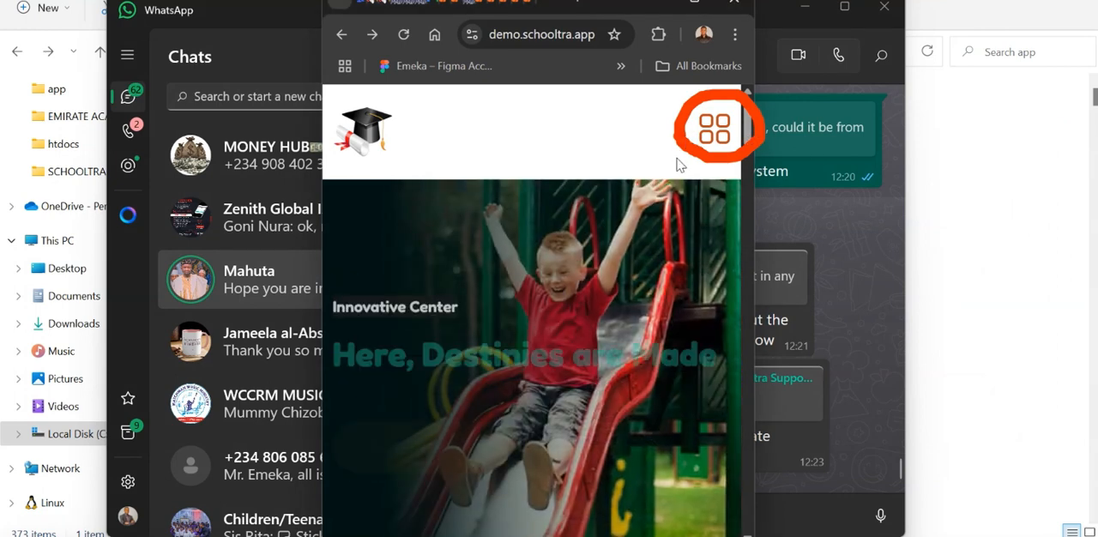
- Open the portal login page from the site's four-square menu and maximize the browser window
{"action": "left_click", "coordinate": [721, 138]}
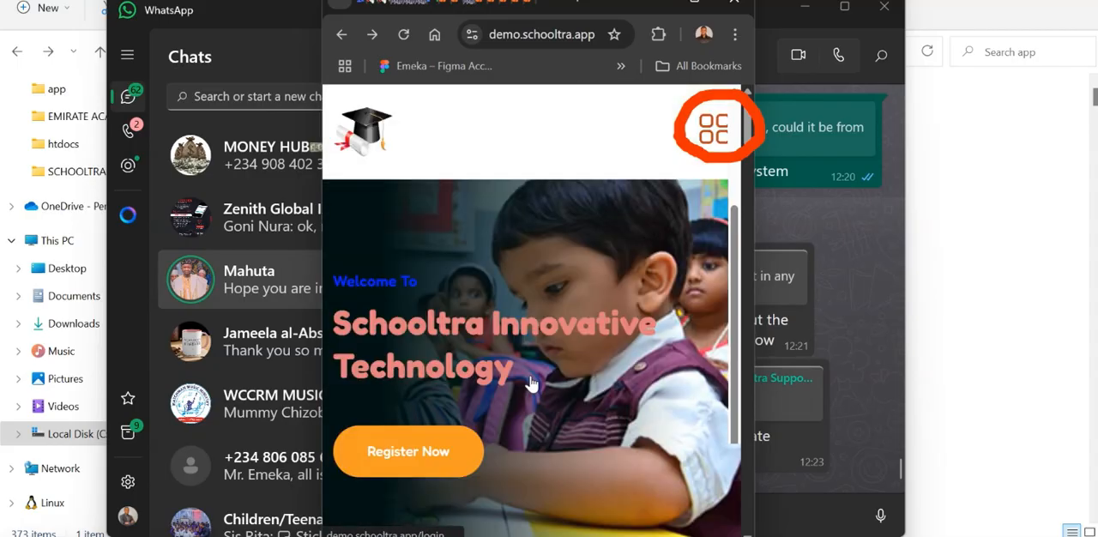
{"action": "left_click", "coordinate": [529, 377]}
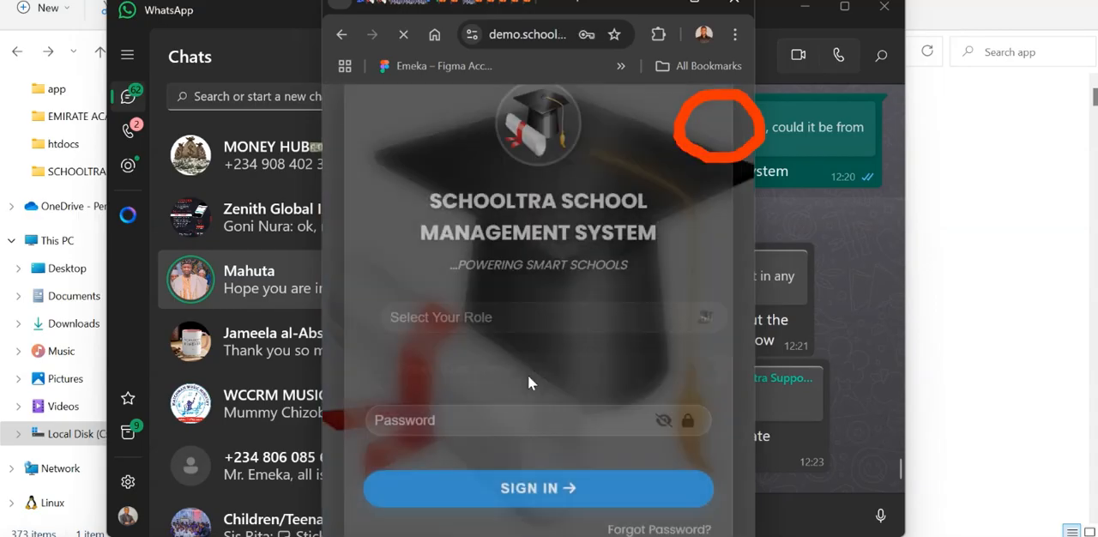
{"action": "left_click", "coordinate": [571, 323]}
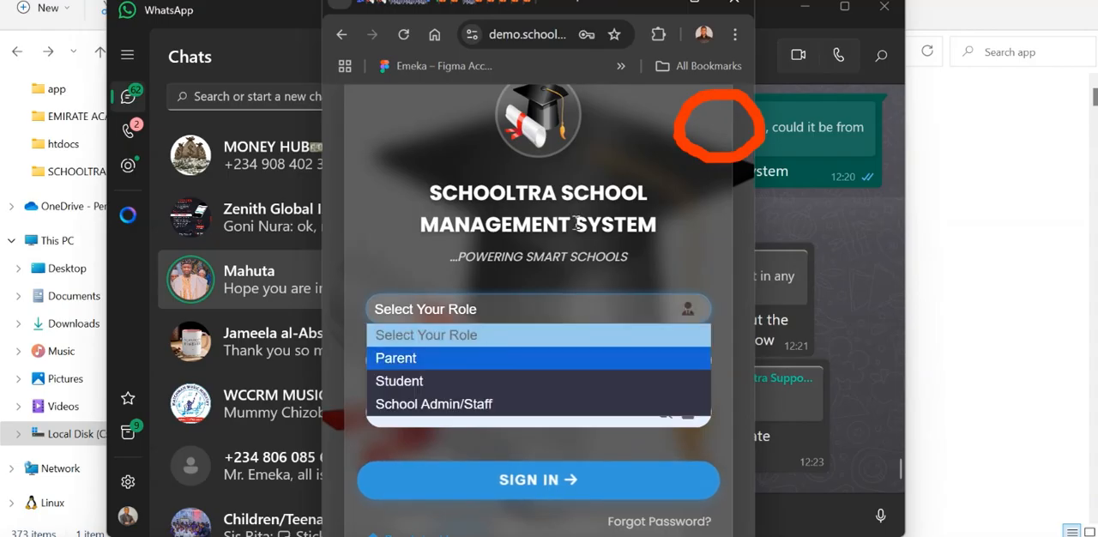
{"action": "left_click", "coordinate": [699, 8]}
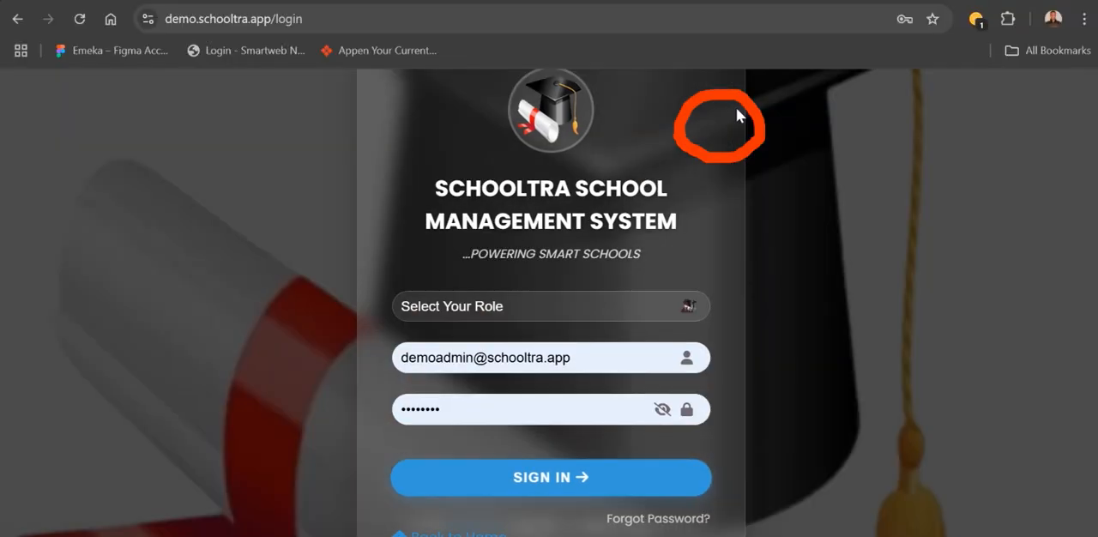
- Undo the red circle annotation on the login page and close the annotation tools
{"action": "double_click", "coordinate": [774, 132]}
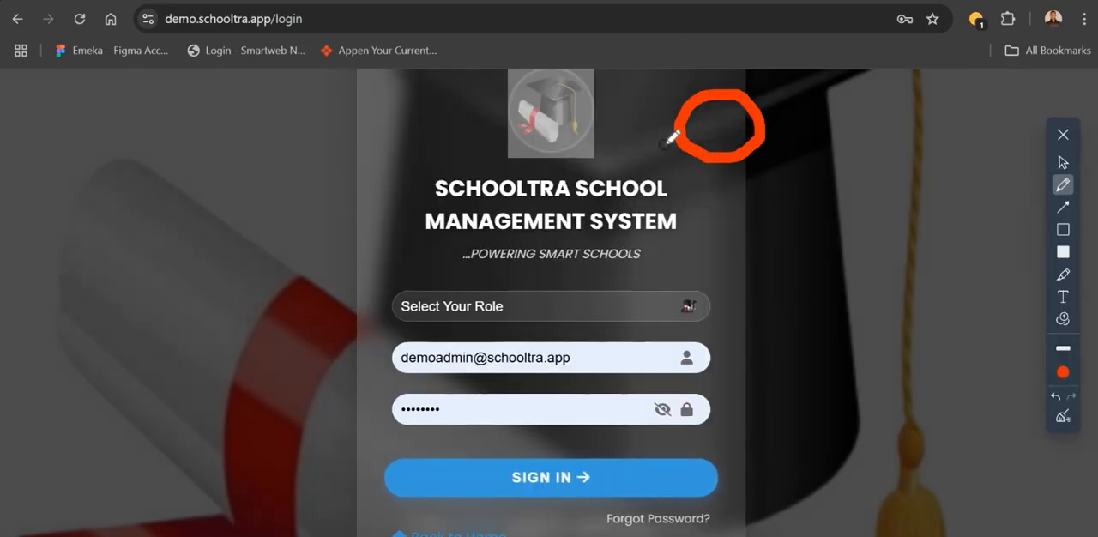
{"action": "left_click", "coordinate": [1063, 161]}
{"action": "mouse_move", "coordinate": [723, 157]}
{"action": "left_mouse_down"}
{"action": "mouse_move", "coordinate": [838, 362]}
{"action": "mouse_move", "coordinate": [538, 531]}
{"action": "mouse_move", "coordinate": [786, 534]}
{"action": "mouse_move", "coordinate": [1073, 494]}
{"action": "mouse_move", "coordinate": [529, 534]}
{"action": "mouse_move", "coordinate": [13, 534]}
{"action": "mouse_move", "coordinate": [387, 532]}
{"action": "mouse_move", "coordinate": [277, 532]}
{"action": "left_mouse_up"}
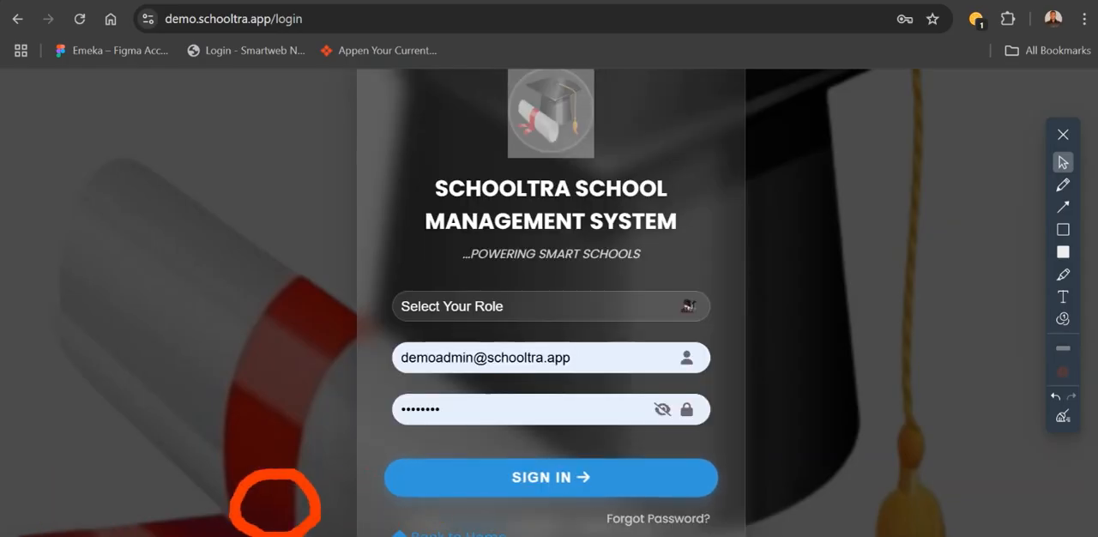
{"action": "left_click", "coordinate": [1055, 396]}
{"action": "left_click", "coordinate": [1055, 395]}
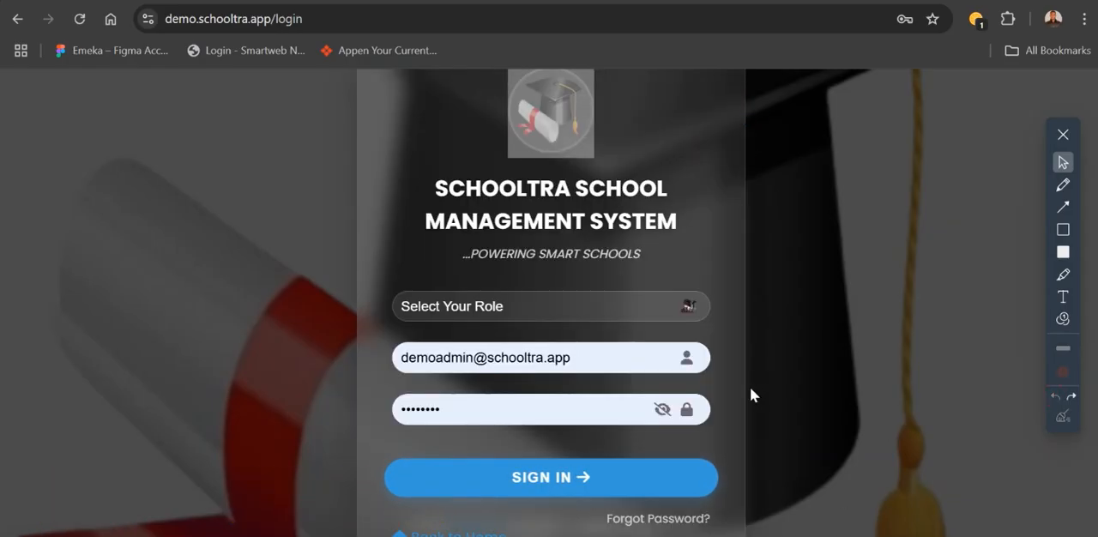
{"action": "left_click", "coordinate": [1062, 136]}
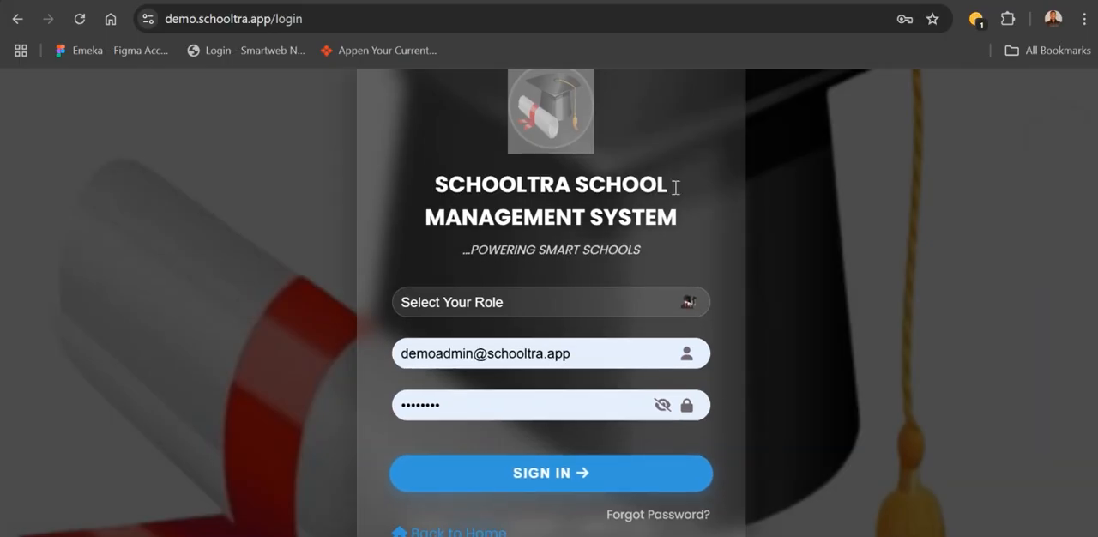
- Set the login role to School Admin/Staff and sign in with the prefilled account
{"action": "left_click", "coordinate": [572, 311]}
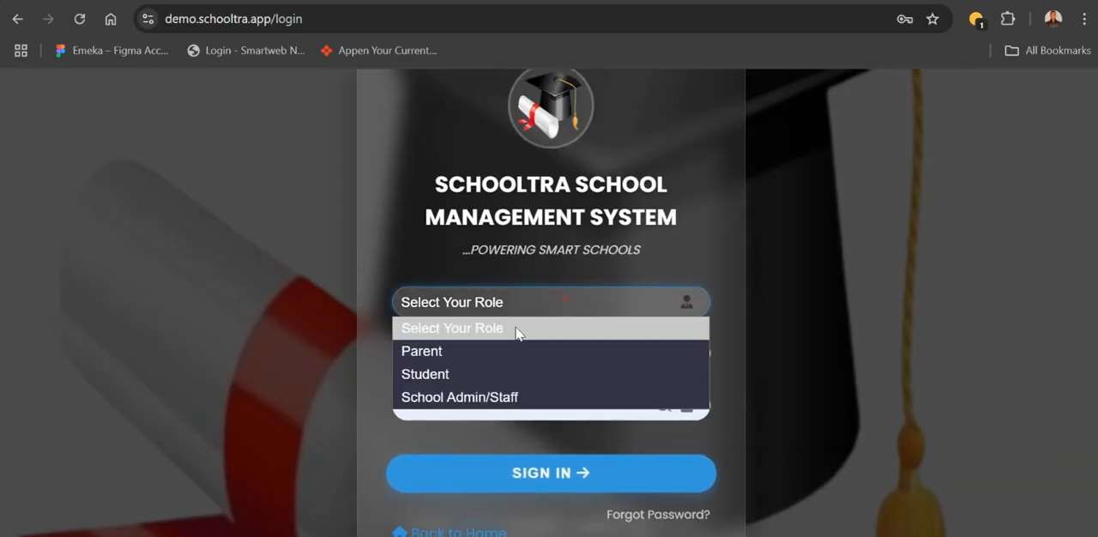
{"action": "left_click", "coordinate": [454, 352]}
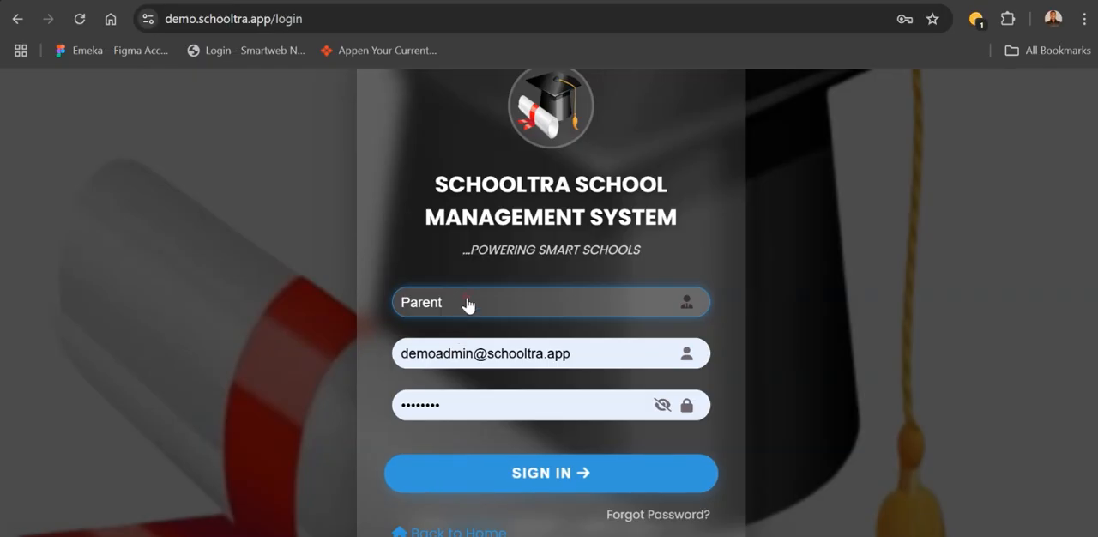
{"action": "left_click", "coordinate": [469, 306]}
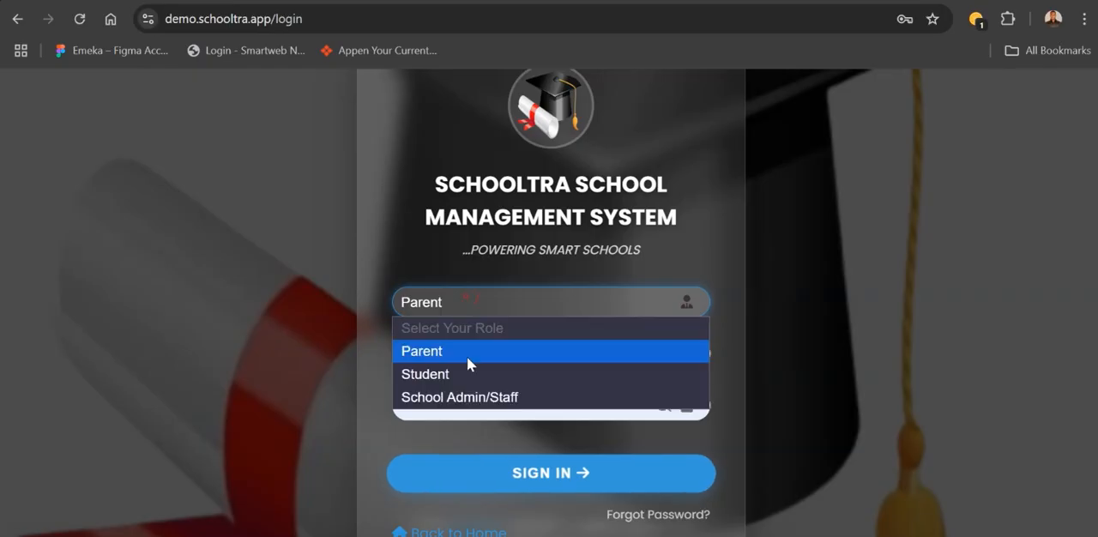
{"action": "left_click", "coordinate": [433, 399]}
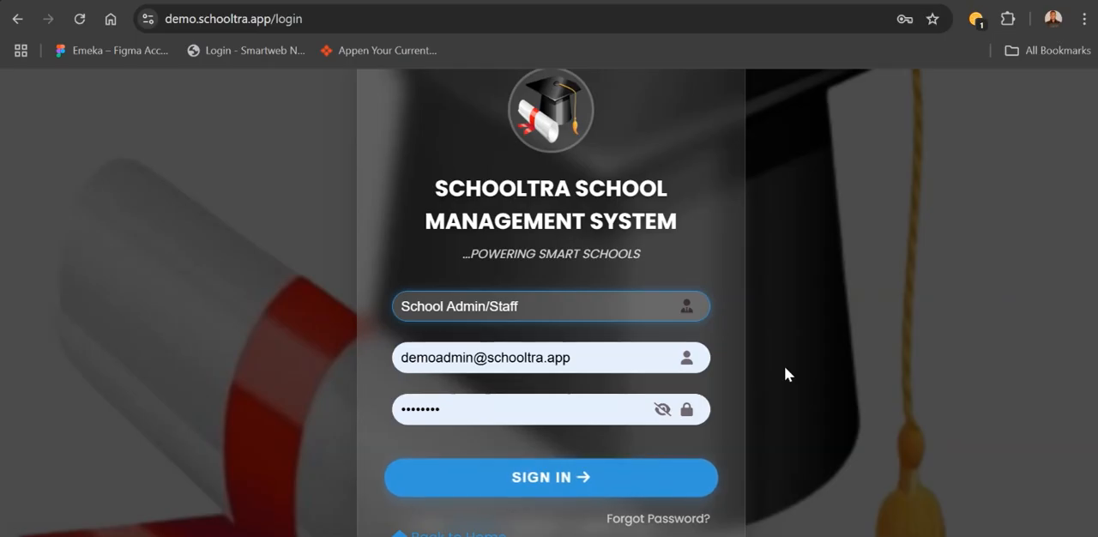
{"action": "left_click", "coordinate": [558, 477]}
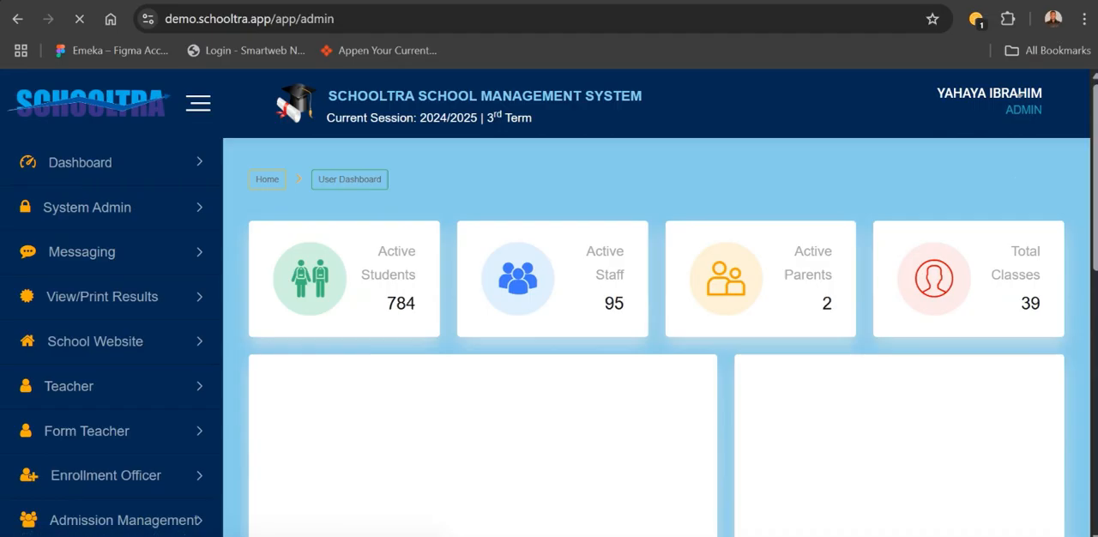
- Dismiss the saved-password warning and look over the admin dashboard's population charts by class and gender
{"action": "left_click_drag", "start_coordinate": [1096, 177], "coordinate": [1095, 237]}
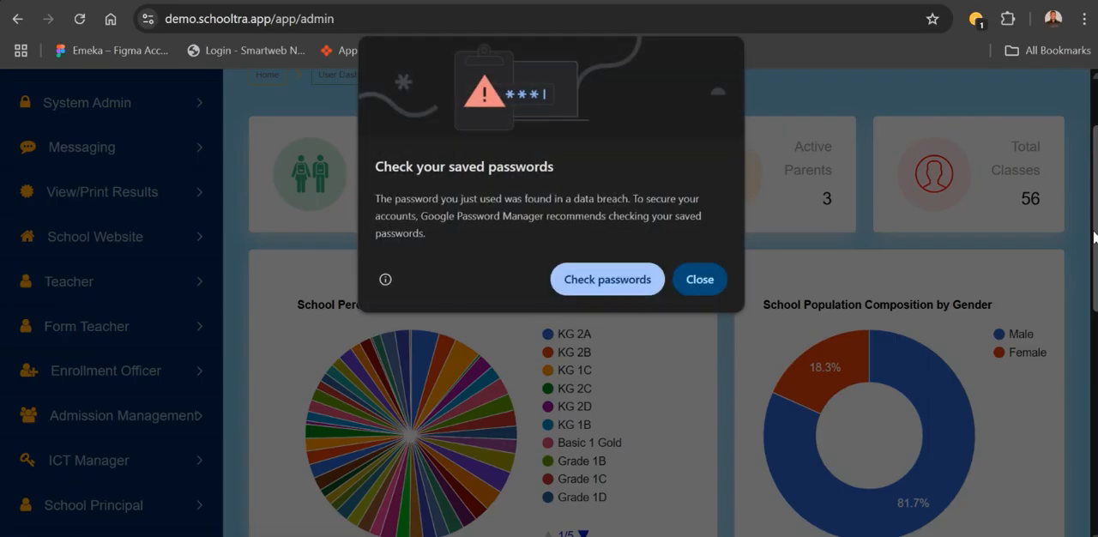
{"action": "left_click", "coordinate": [699, 280]}
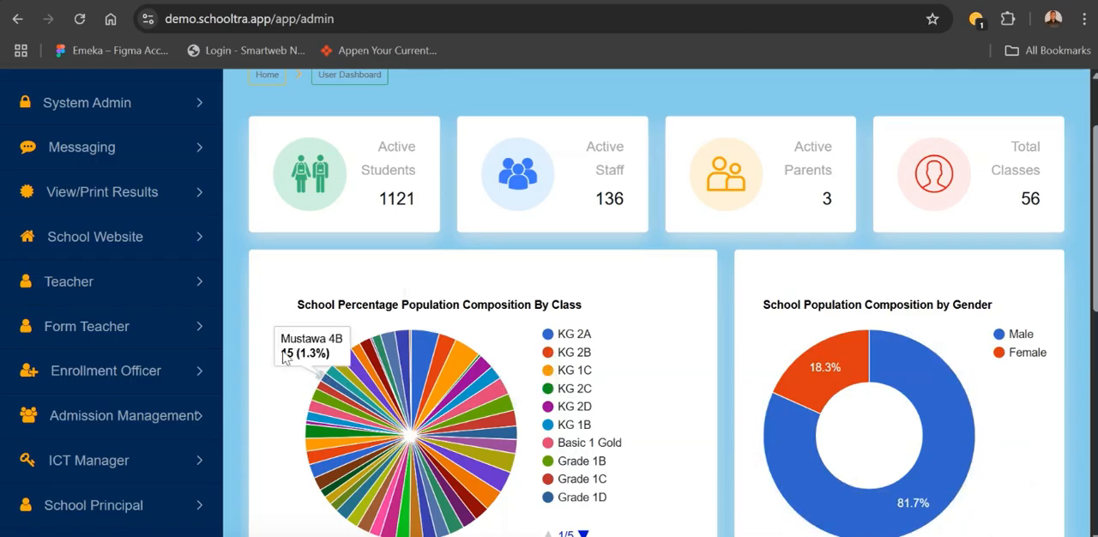
{"action": "key", "text": "super+i"}
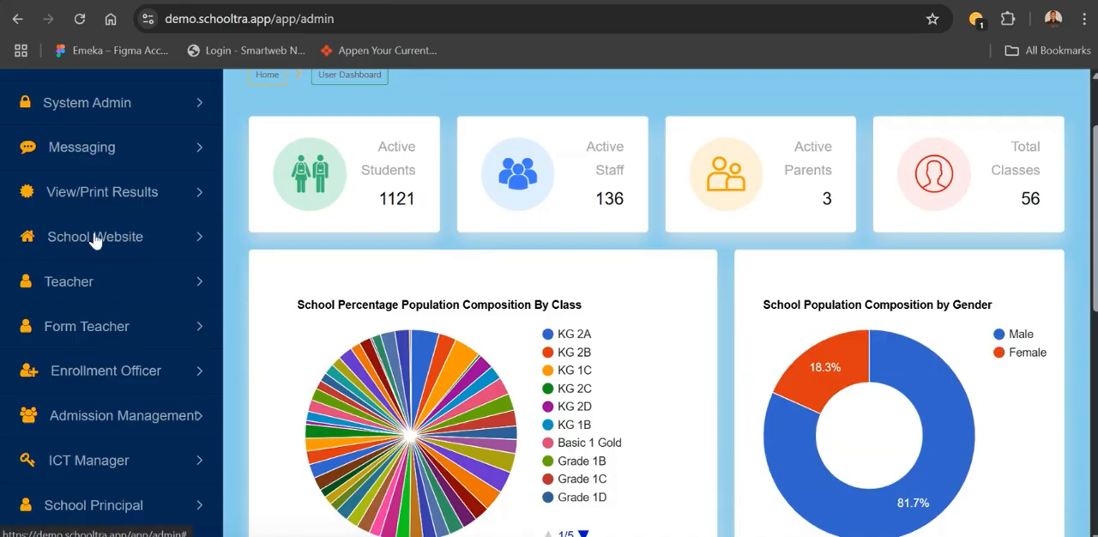
- Open the management page for the school website's Home Page
{"action": "left_click", "coordinate": [129, 417]}
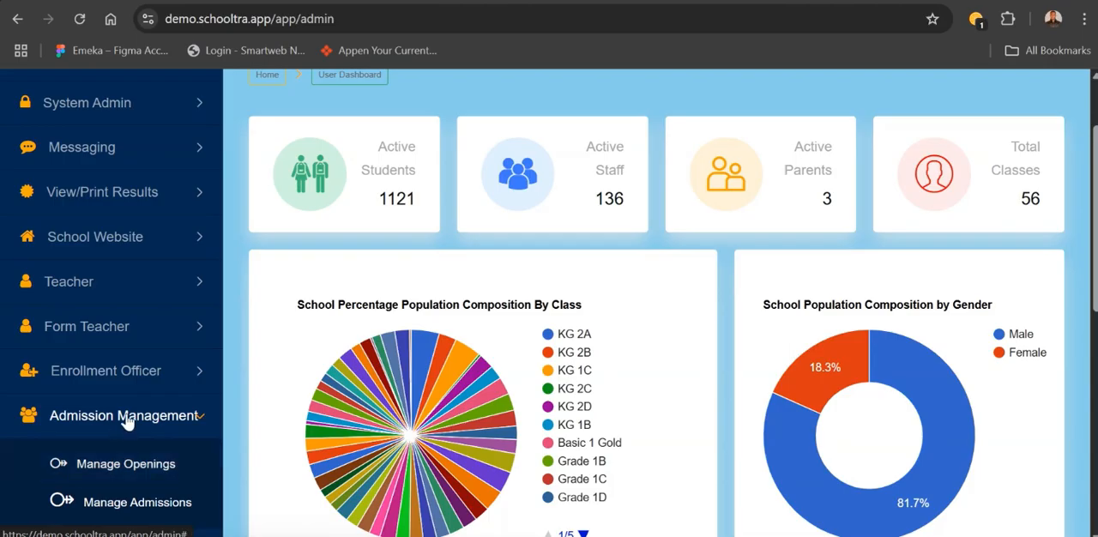
{"action": "left_click", "coordinate": [127, 418]}
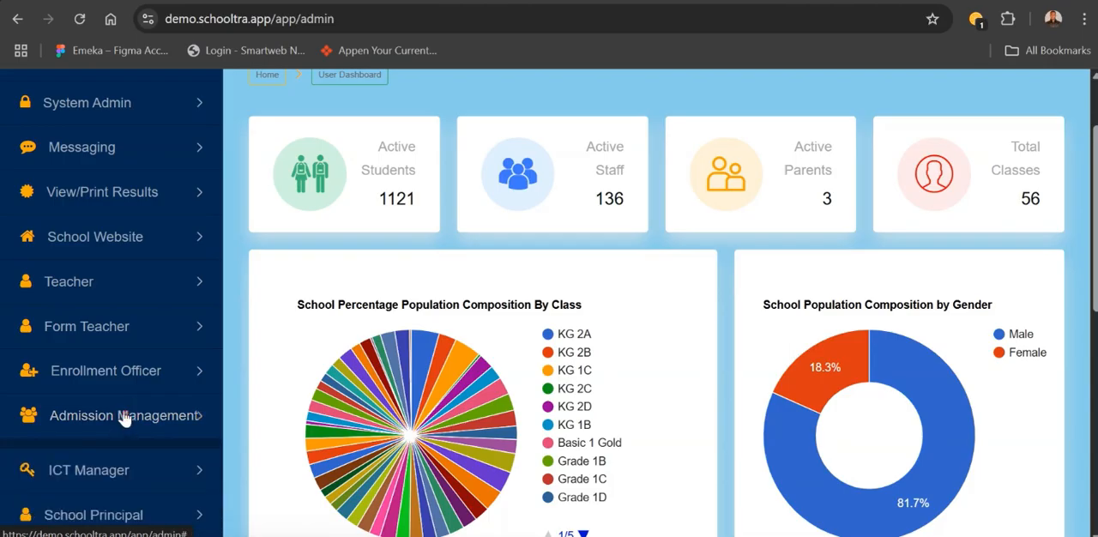
{"action": "left_click", "coordinate": [89, 238]}
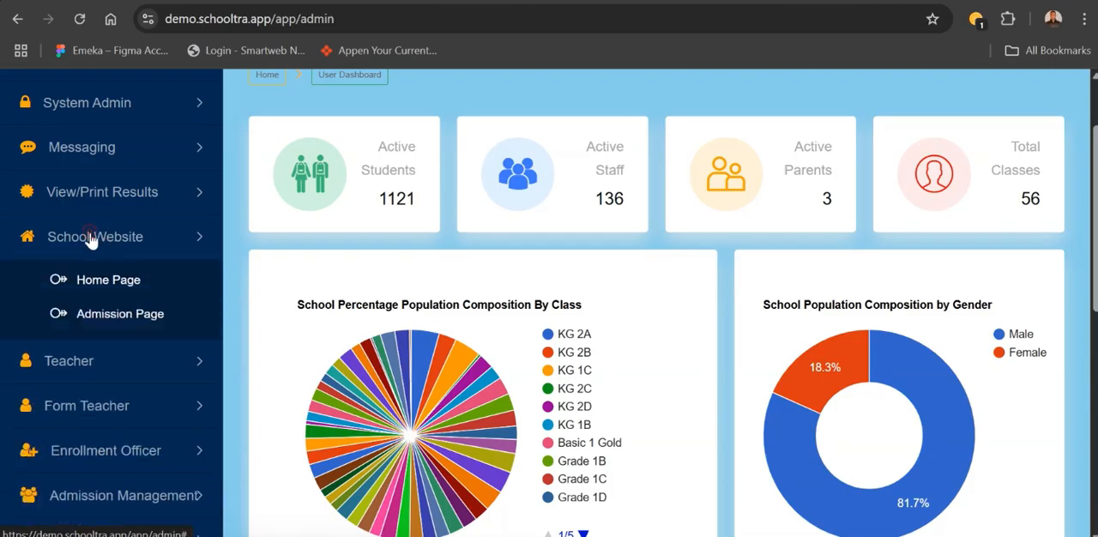
{"action": "left_click", "coordinate": [99, 289]}
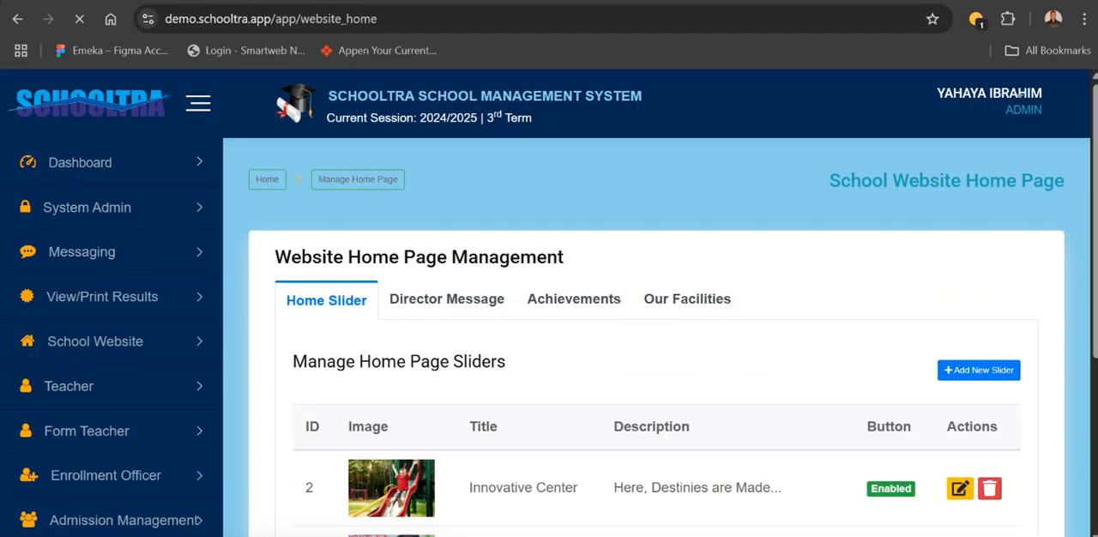
- Compare the slider on the live school home page with the entries in the home page slider list
{"action": "left_click", "coordinate": [691, 1]}
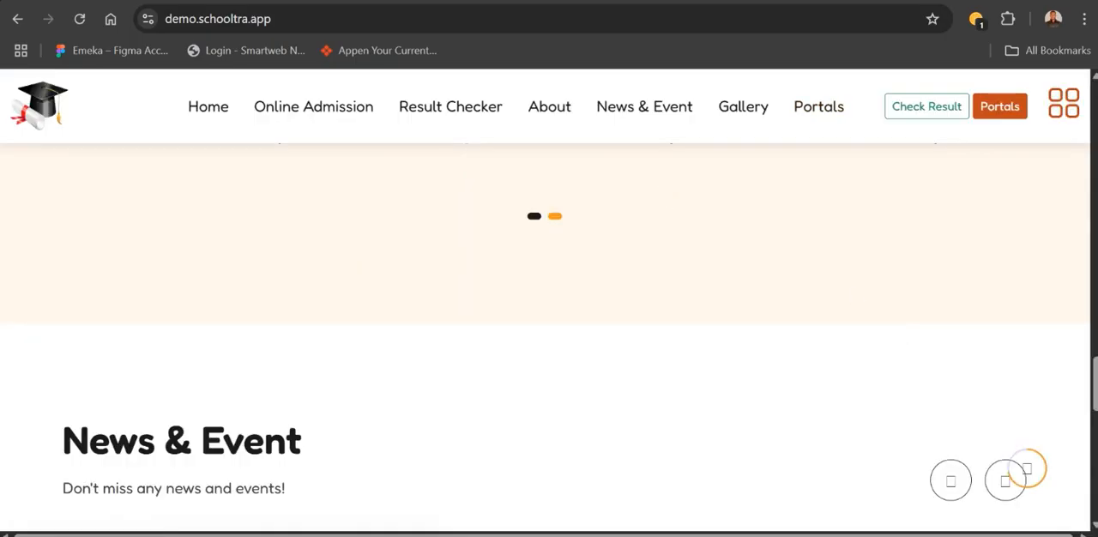
{"action": "left_click_drag", "start_coordinate": [1095, 382], "coordinate": [1096, 124]}
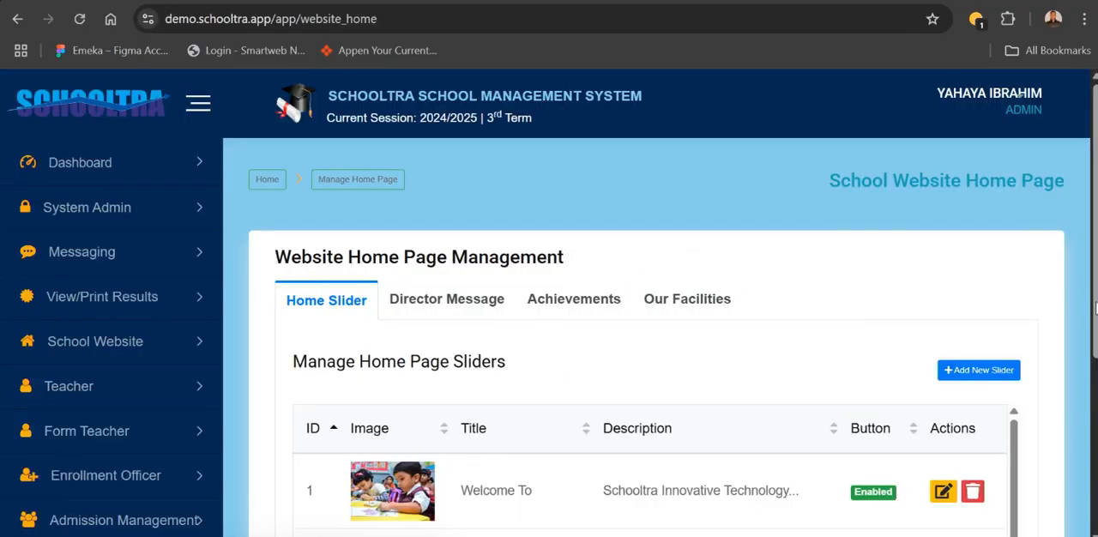
{"action": "scroll", "coordinate": [1095, 309], "scroll_direction": "down", "scroll_amount": 2}
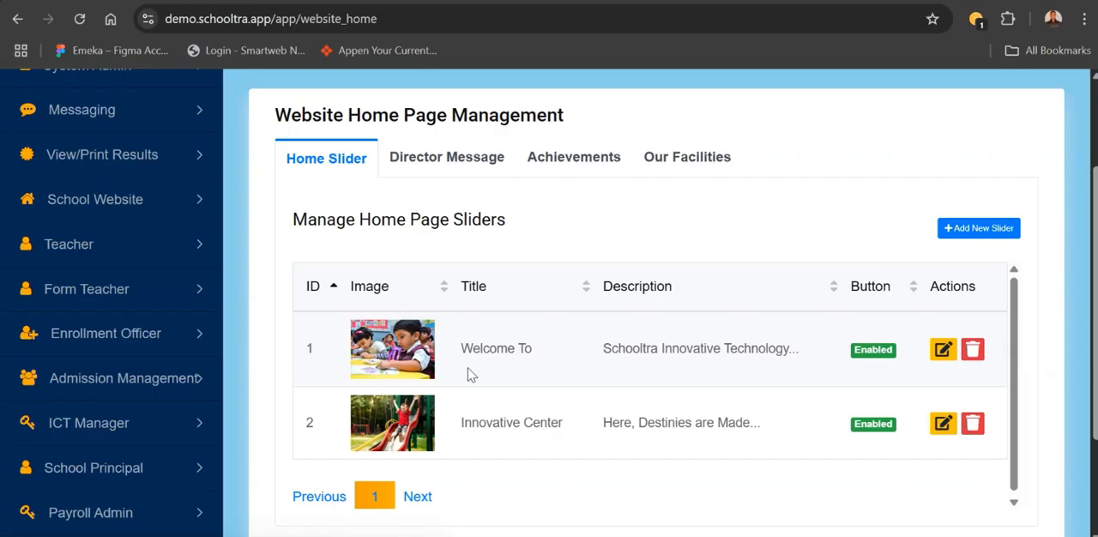
- Open the "Welcome To" slider for editing and turn off its Enable Button option
{"action": "left_click", "coordinate": [935, 352]}
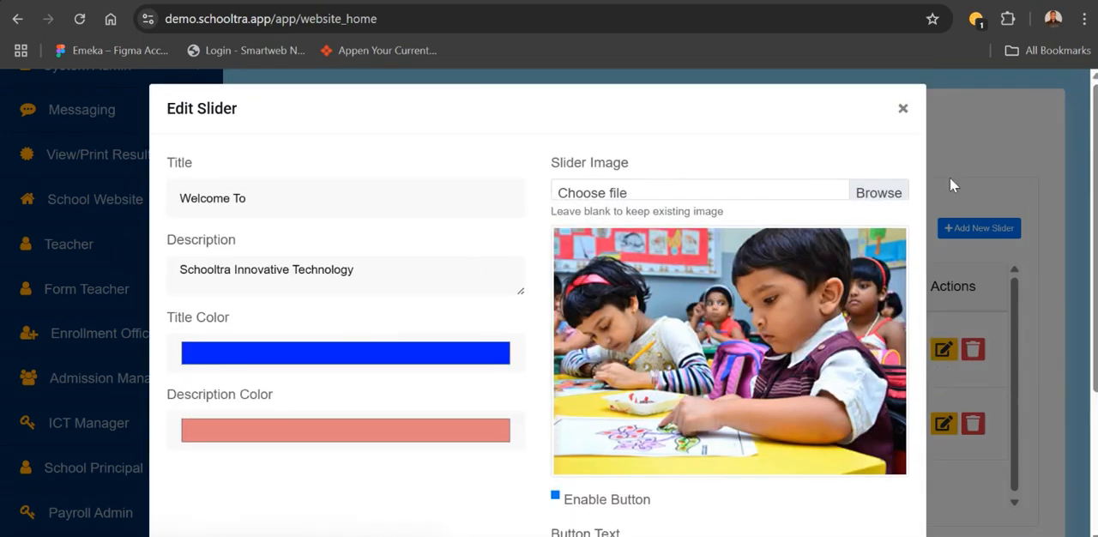
{"action": "left_click", "coordinate": [556, 492]}
{"action": "left_click", "coordinate": [555, 496]}
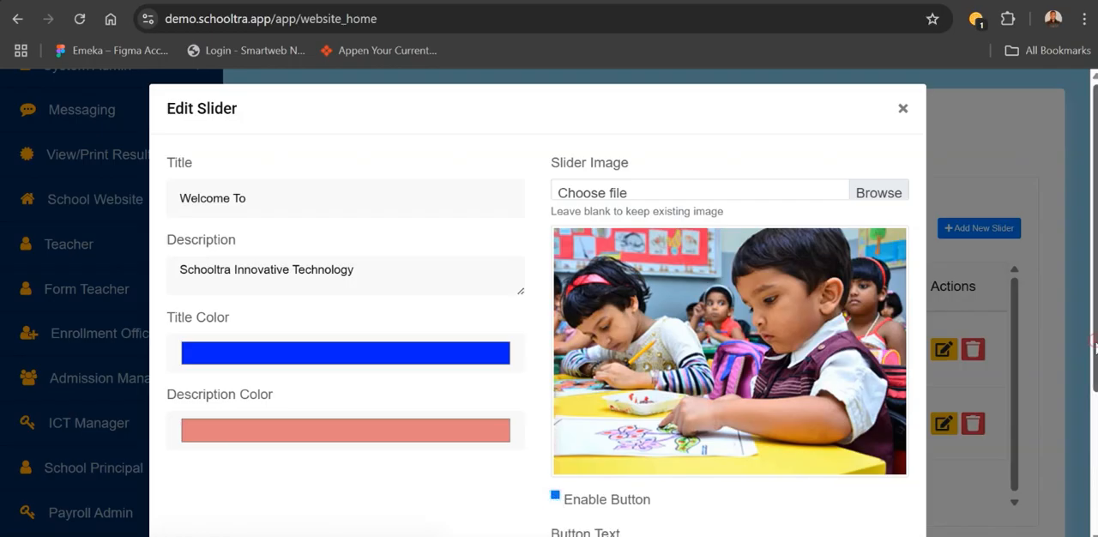
{"action": "left_click_drag", "start_coordinate": [1094, 343], "coordinate": [1094, 420]}
{"action": "left_click", "coordinate": [556, 380]}
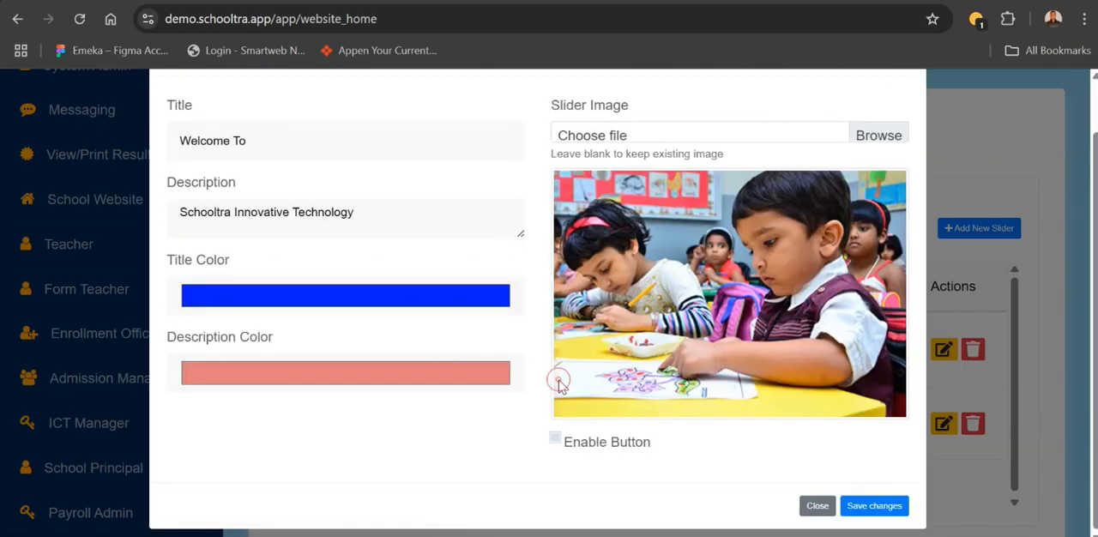
- Re-enable the button option of the "Welcome To" slider, review its button text and link fields, and close the editor without saving
{"action": "left_click", "coordinate": [556, 439]}
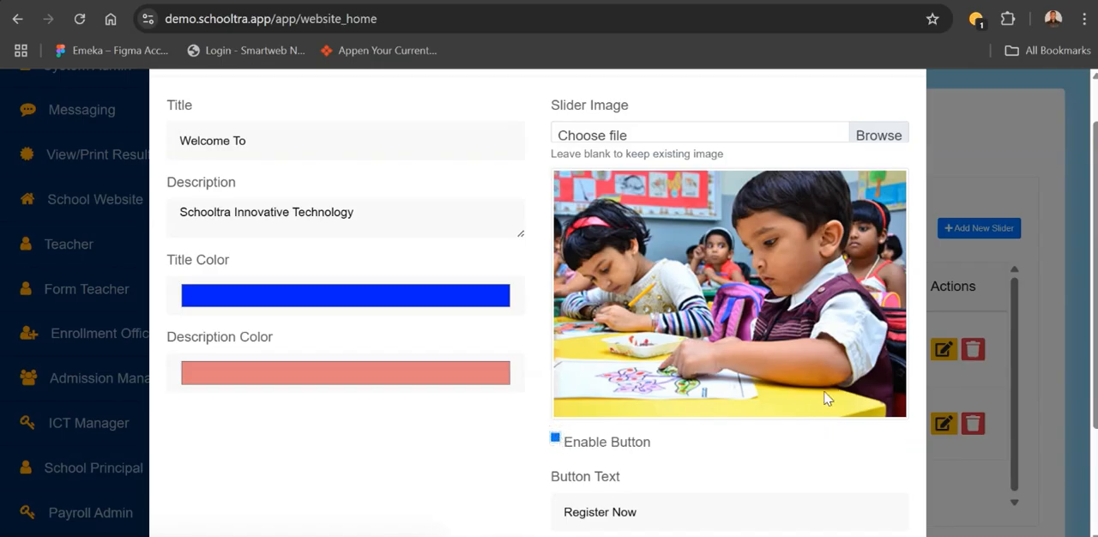
{"action": "scroll", "coordinate": [800, 448], "scroll_direction": "down", "scroll_amount": 1}
{"action": "scroll", "coordinate": [801, 448], "scroll_direction": "up", "scroll_amount": 1}
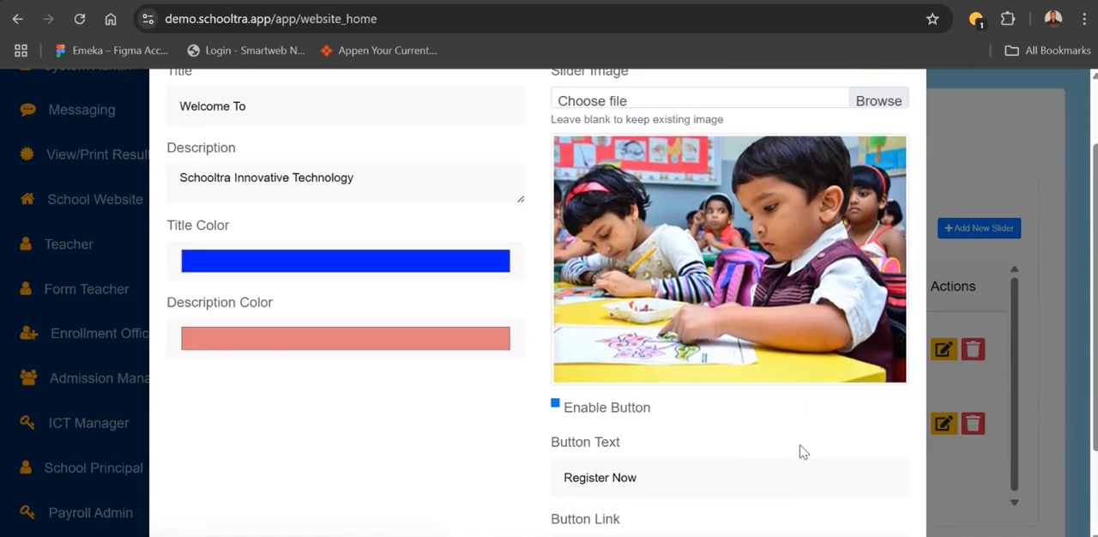
{"action": "scroll", "coordinate": [799, 452], "scroll_direction": "up", "scroll_amount": 1}
{"action": "left_click", "coordinate": [903, 111]}
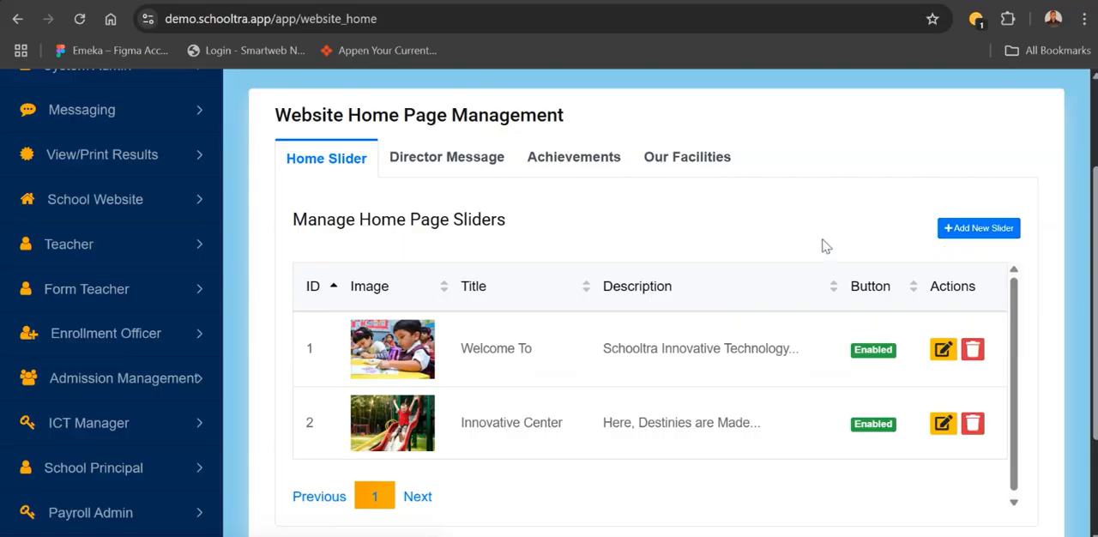
- Start a new home page slider with the title "School on the move" and the description "We are creating something big"
{"action": "left_click", "coordinate": [982, 227]}
{"action": "left_click", "coordinate": [267, 194]}
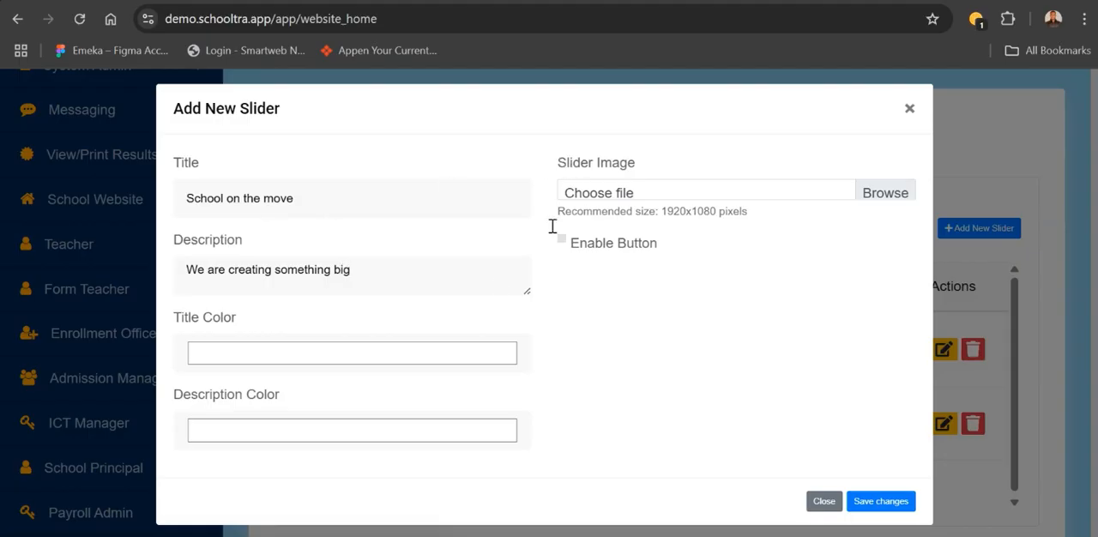
- Choose website-cover-scaled.jpg from the Downloads folder as the new slider's image
{"action": "left_click", "coordinate": [696, 196]}
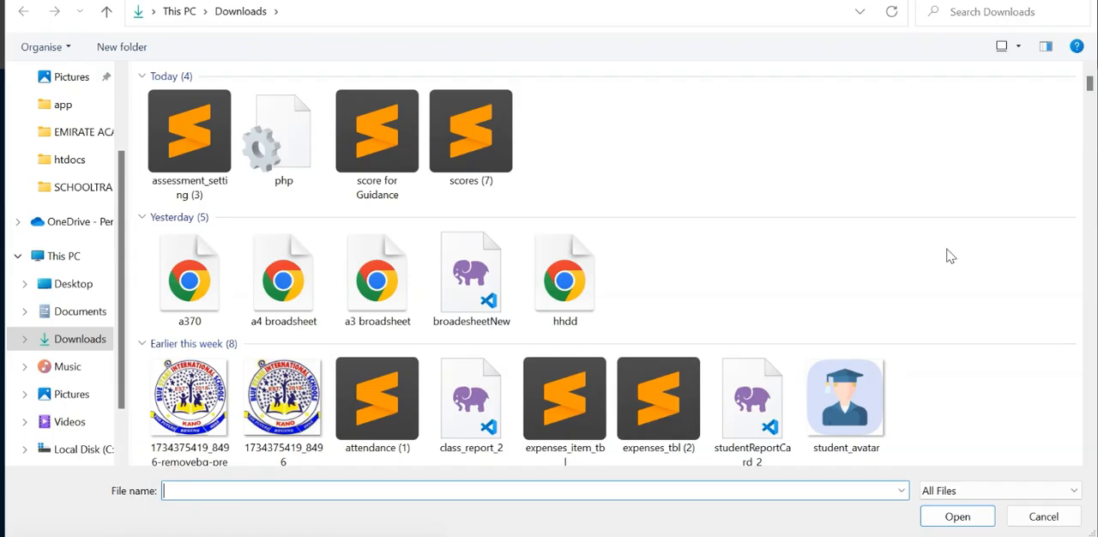
{"action": "key", "text": "Down"}
{"action": "key", "text": "Down"}
{"action": "key", "text": "Down"}
{"action": "key", "text": "Down"}
{"action": "key", "text": "Down"}
{"action": "key", "text": "Down"}
{"action": "key", "text": "Down"}
{"action": "key", "text": "Down"}
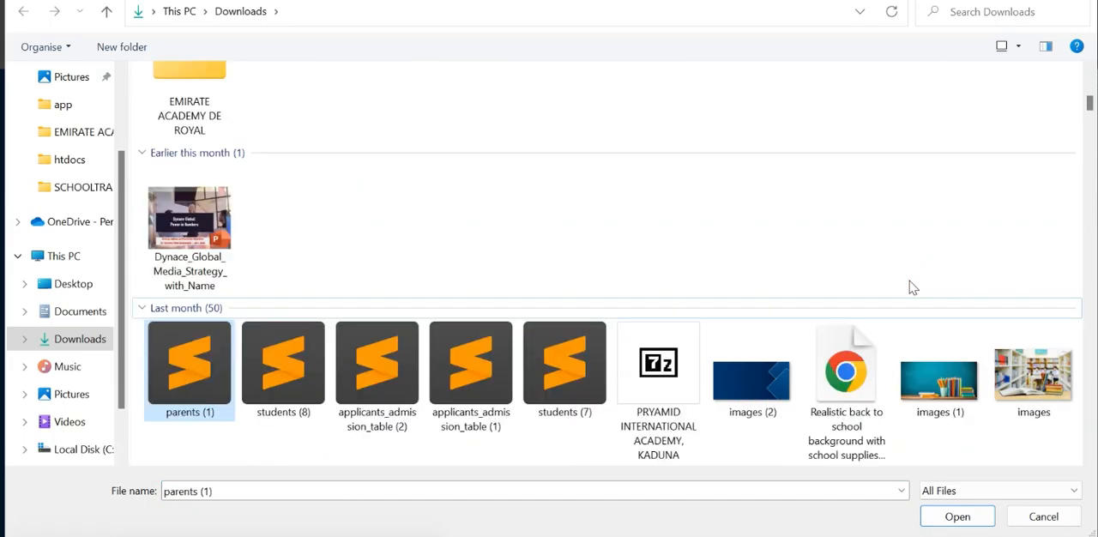
{"action": "key", "text": "Down"}
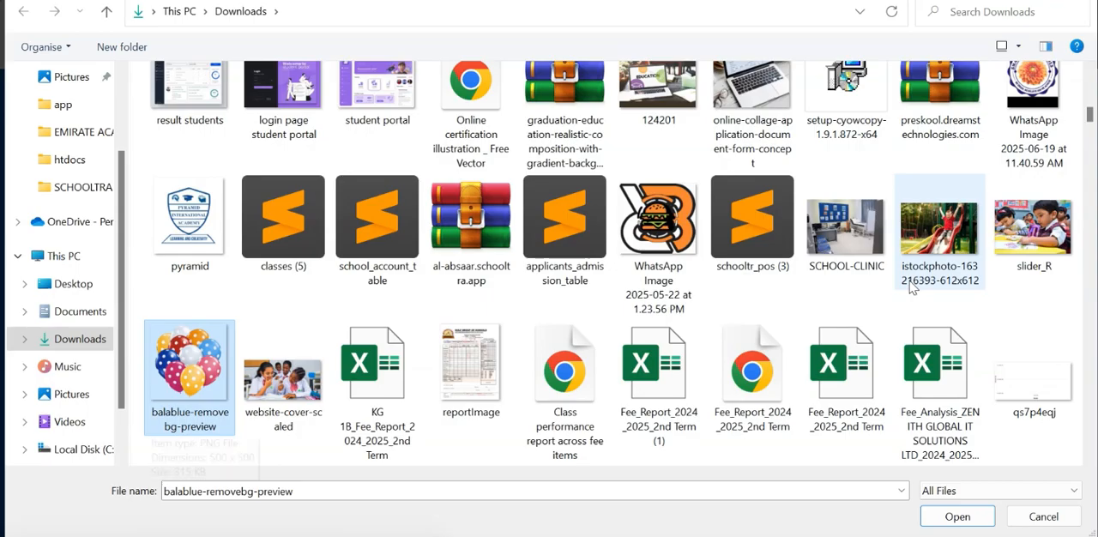
{"action": "left_click", "coordinate": [279, 378]}
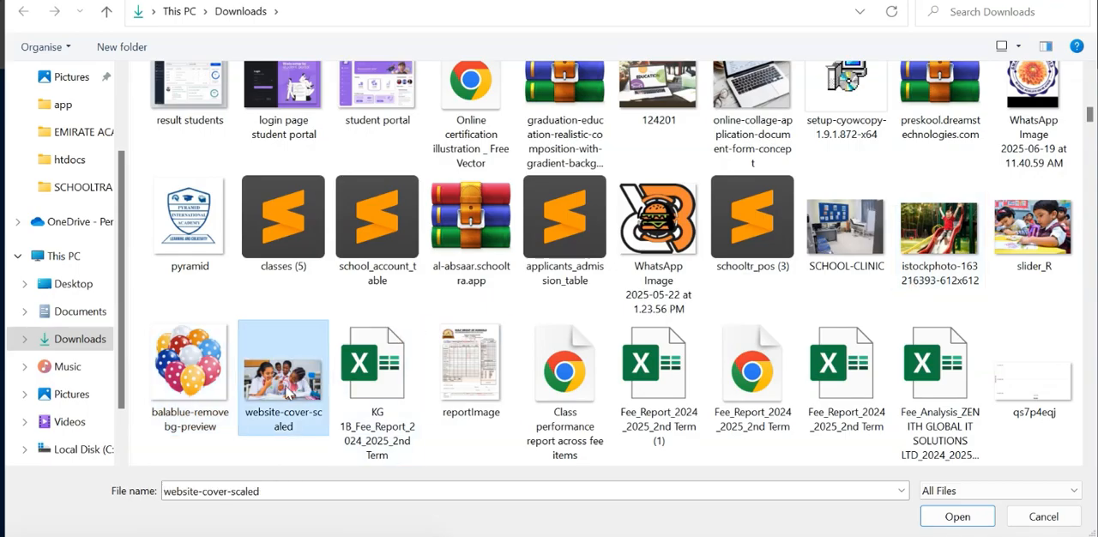
{"action": "left_click", "coordinate": [957, 517]}
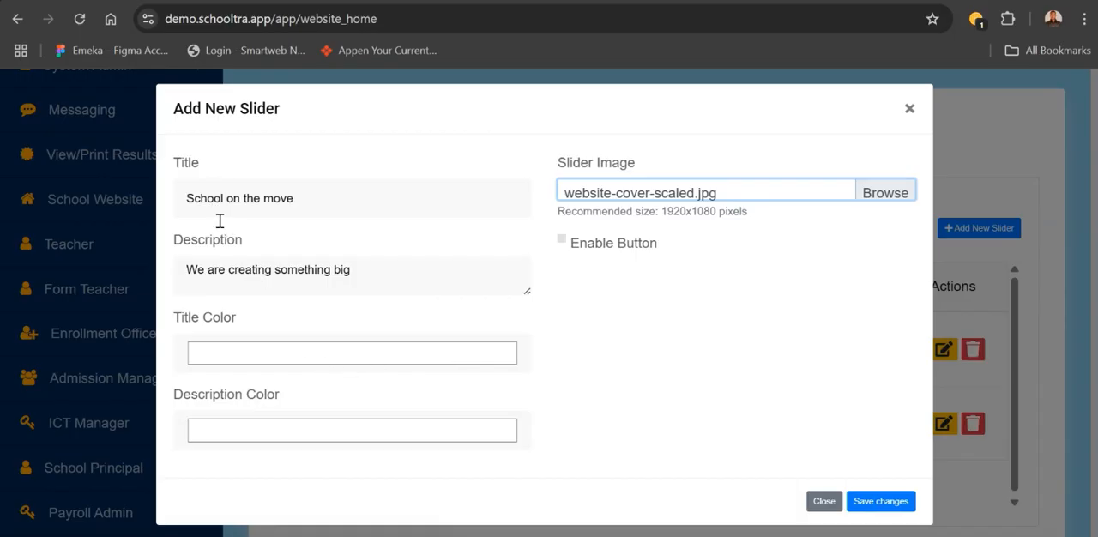
- Set the new slider's title color to a very light grey
{"action": "left_click", "coordinate": [250, 352]}
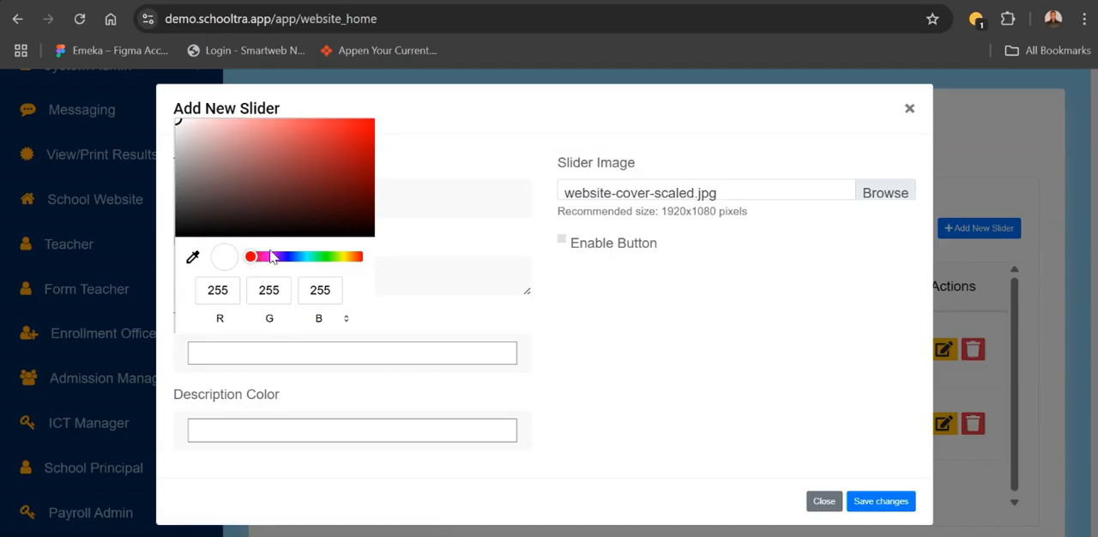
{"action": "left_click", "coordinate": [258, 256]}
{"action": "left_click_drag", "start_coordinate": [232, 187], "coordinate": [182, 129]}
- Set the new slider's description color to light orange, RGB 240, 195, 153
{"action": "left_click", "coordinate": [278, 432]}
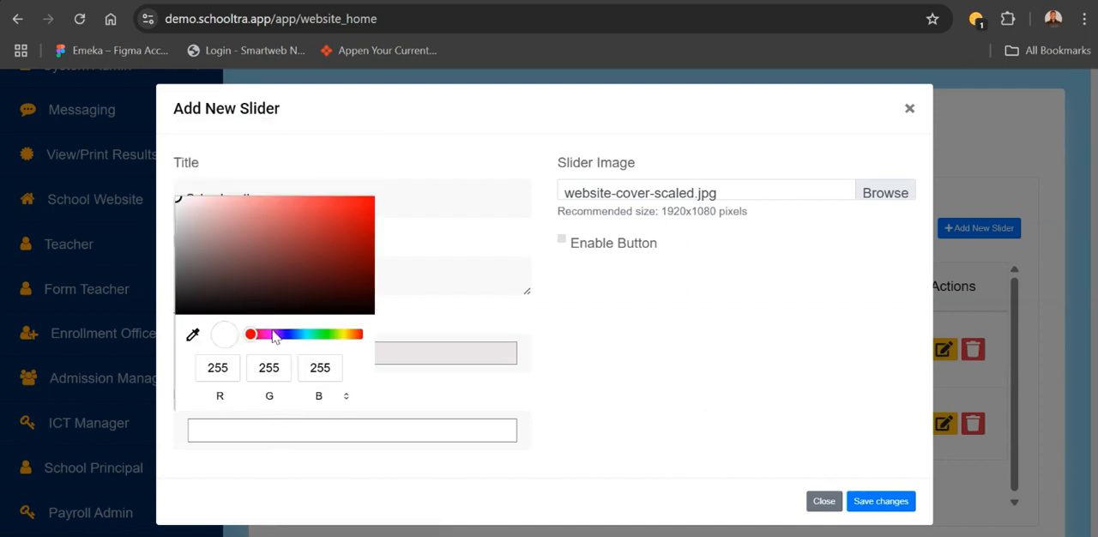
{"action": "left_click", "coordinate": [341, 333]}
{"action": "left_click", "coordinate": [304, 268]}
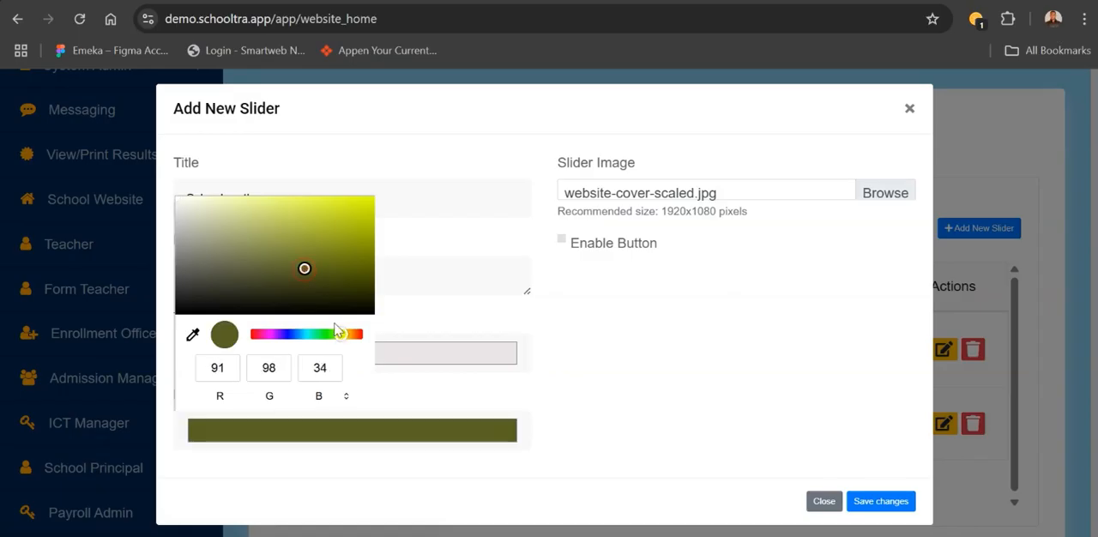
{"action": "left_click", "coordinate": [352, 334]}
{"action": "mouse_move", "coordinate": [309, 274]}
{"action": "left_mouse_down"}
{"action": "mouse_move", "coordinate": [300, 247]}
{"action": "mouse_move", "coordinate": [246, 205]}
{"action": "left_mouse_up"}
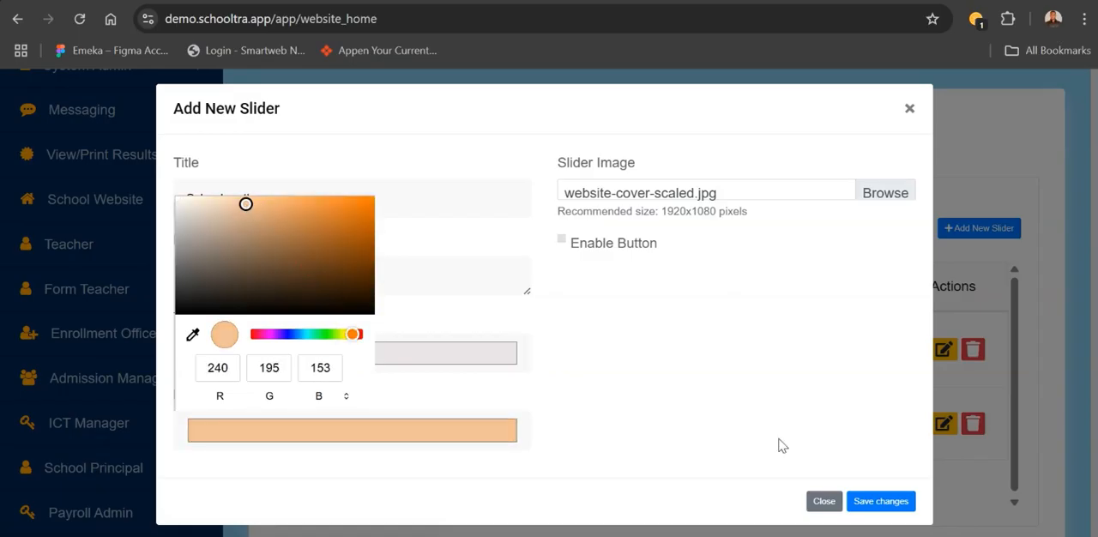
{"action": "left_click", "coordinate": [761, 464]}
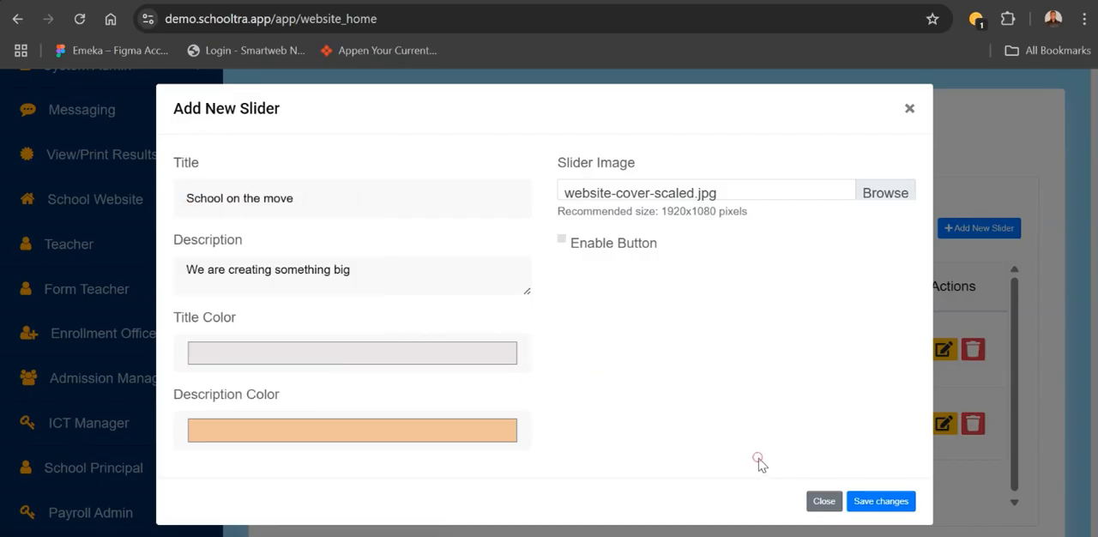
- Enable the new slider's button and set its text to "Apply for Admission"
{"action": "left_click", "coordinate": [563, 242]}
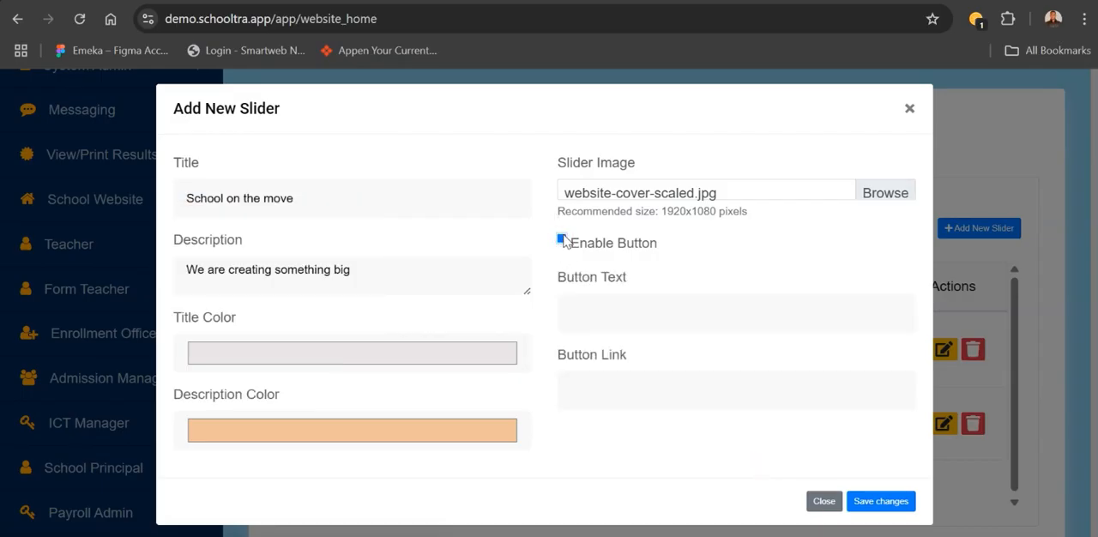
{"action": "left_click", "coordinate": [601, 315]}
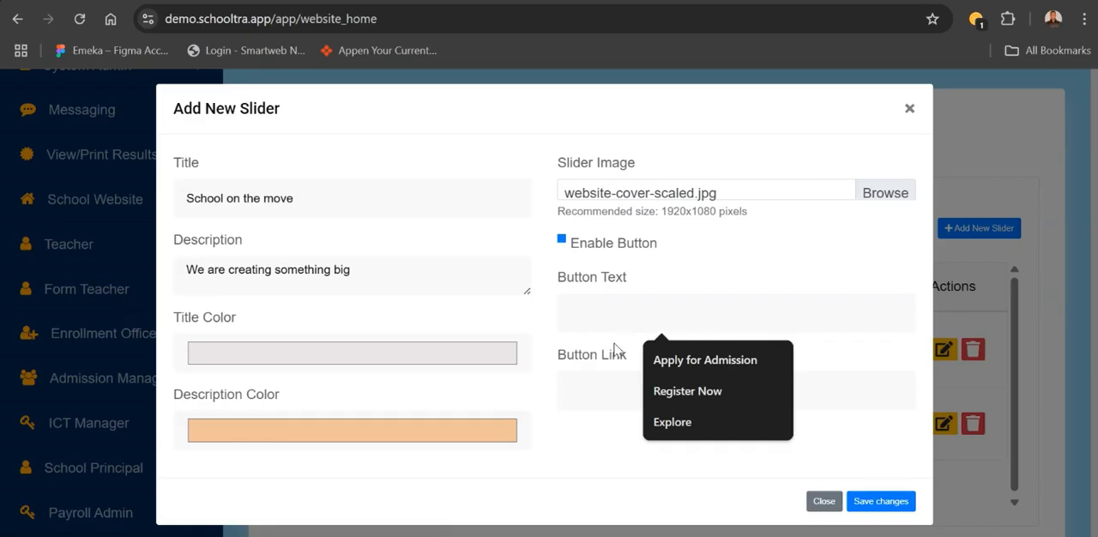
{"action": "left_click", "coordinate": [678, 367]}
- Copy the address of the Online Admission page from the live school website for the slider's button link
{"action": "left_click", "coordinate": [605, 393]}
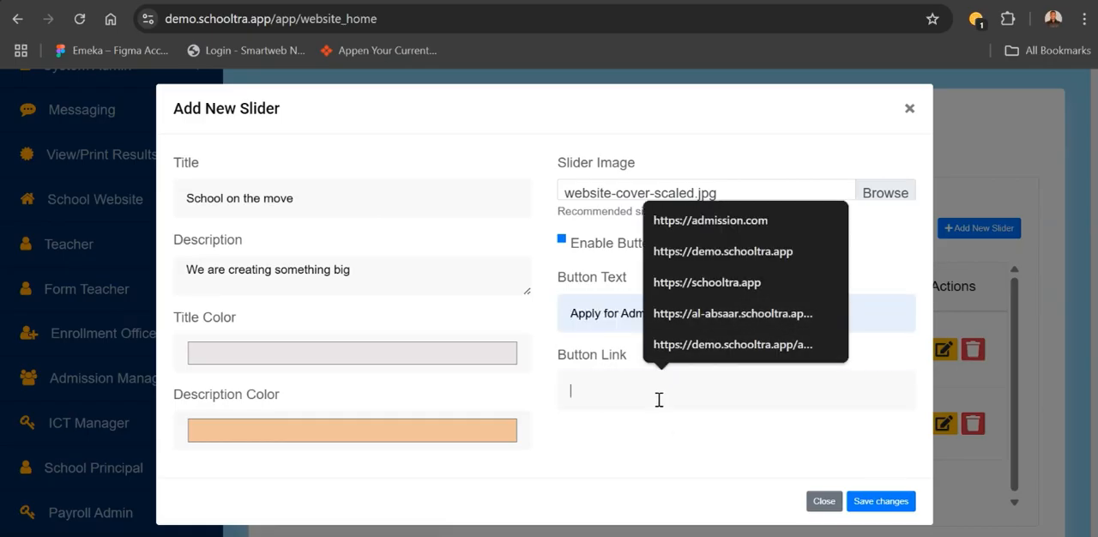
{"action": "left_click", "coordinate": [616, 420]}
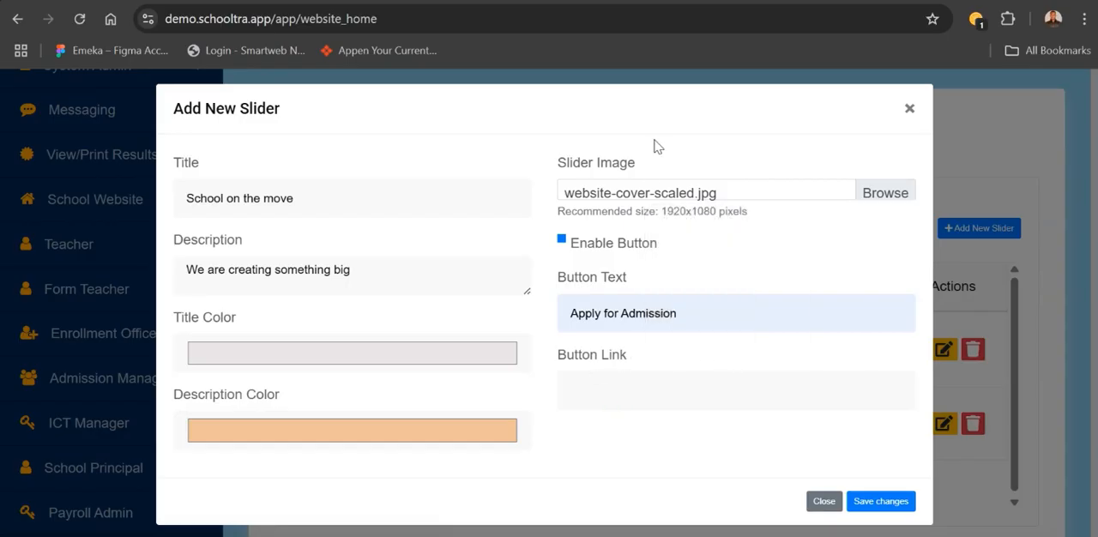
{"action": "left_click", "coordinate": [794, 1]}
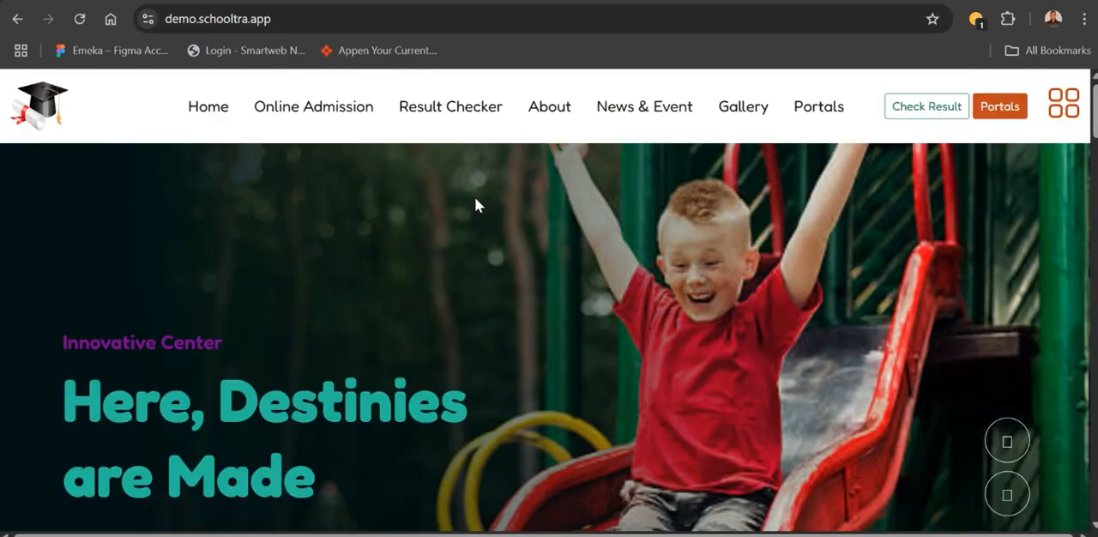
{"action": "left_click", "coordinate": [333, 115]}
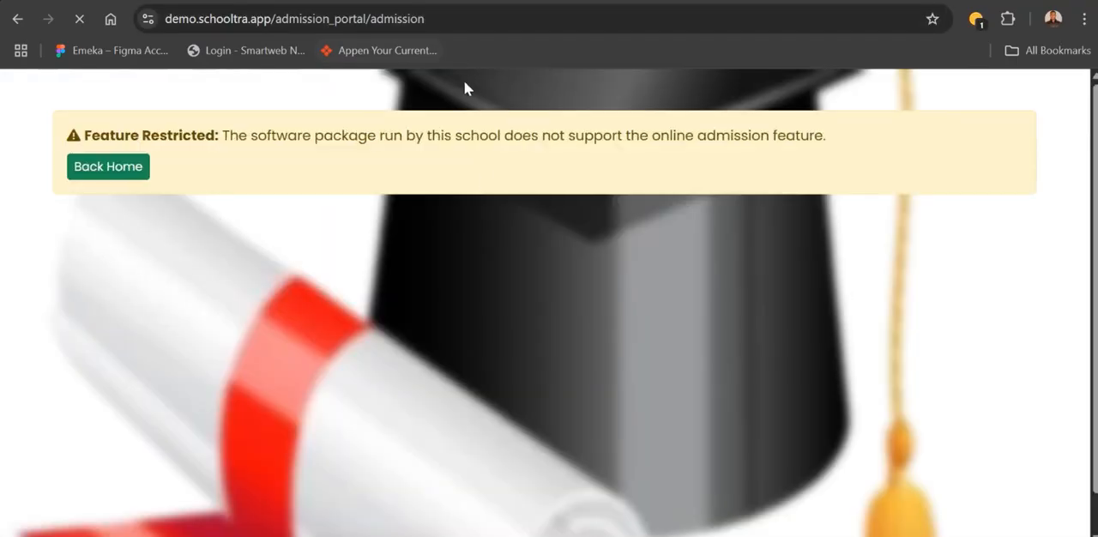
{"action": "left_click_drag", "start_coordinate": [440, 26], "coordinate": [156, 28]}
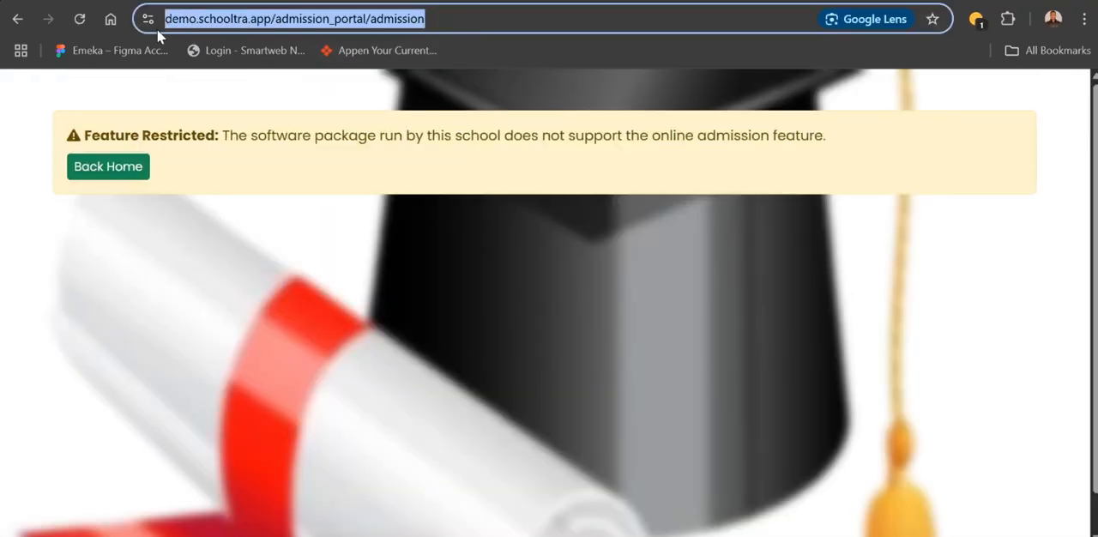
{"action": "left_click", "coordinate": [110, 173]}
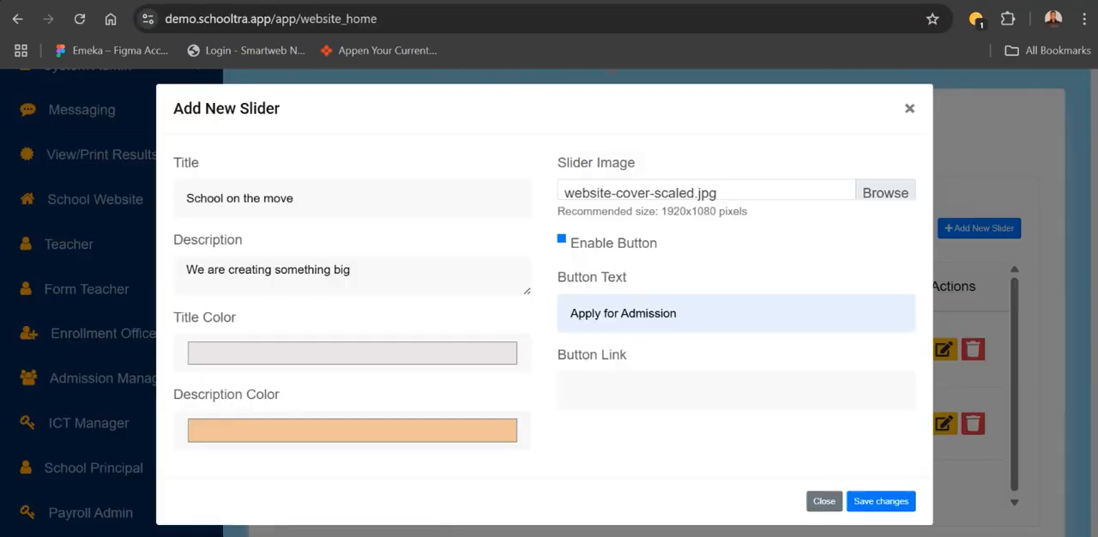
{"action": "left_click", "coordinate": [611, 391]}
{"action": "left_click", "coordinate": [703, 354]}
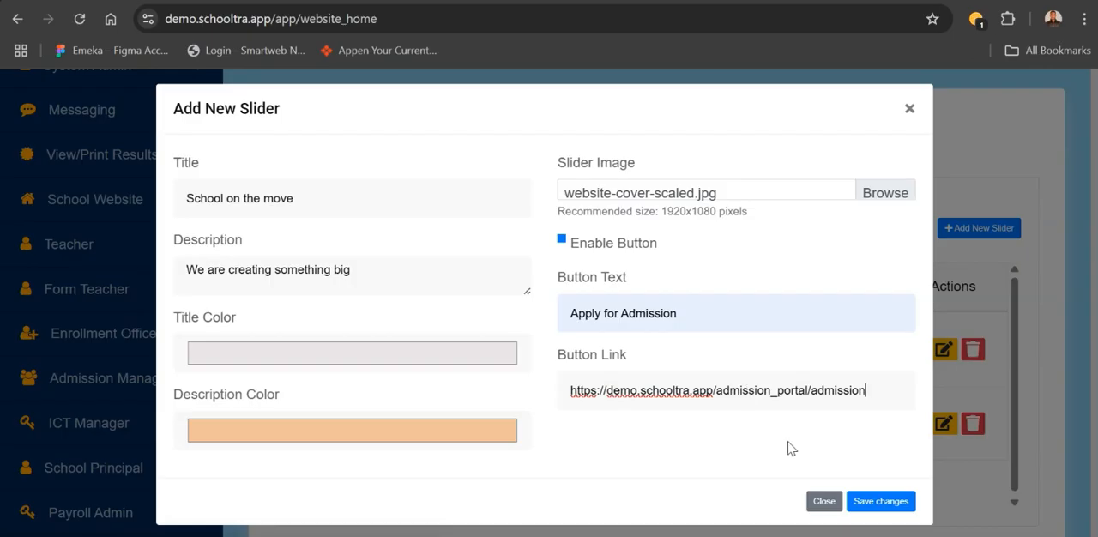
{"action": "left_click", "coordinate": [884, 504]}
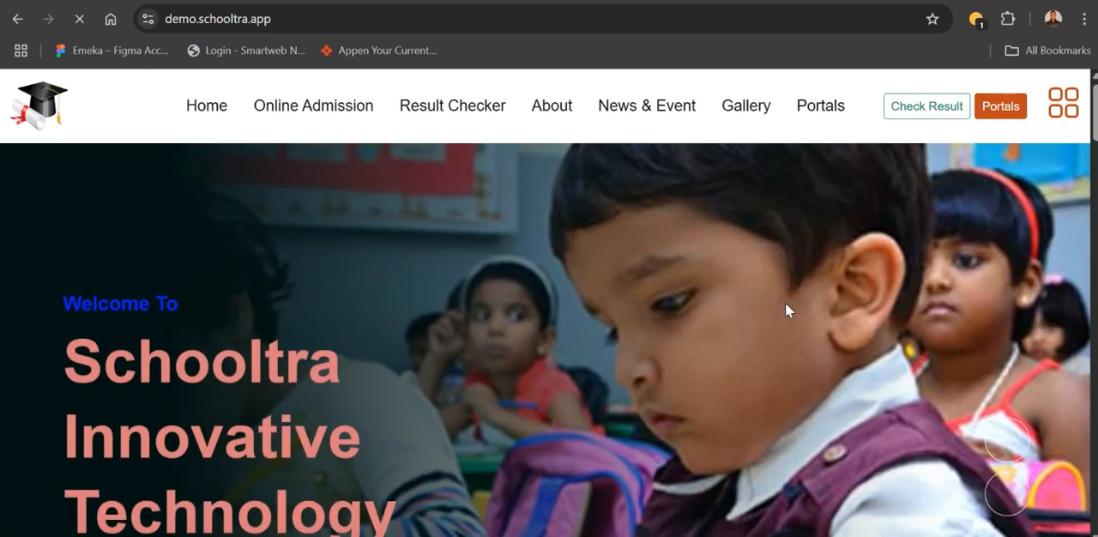
- Check the "School on the move" slider on the live home page and test its Apply For Admission button
{"action": "scroll", "coordinate": [763, 317], "scroll_direction": "down", "scroll_amount": 1}
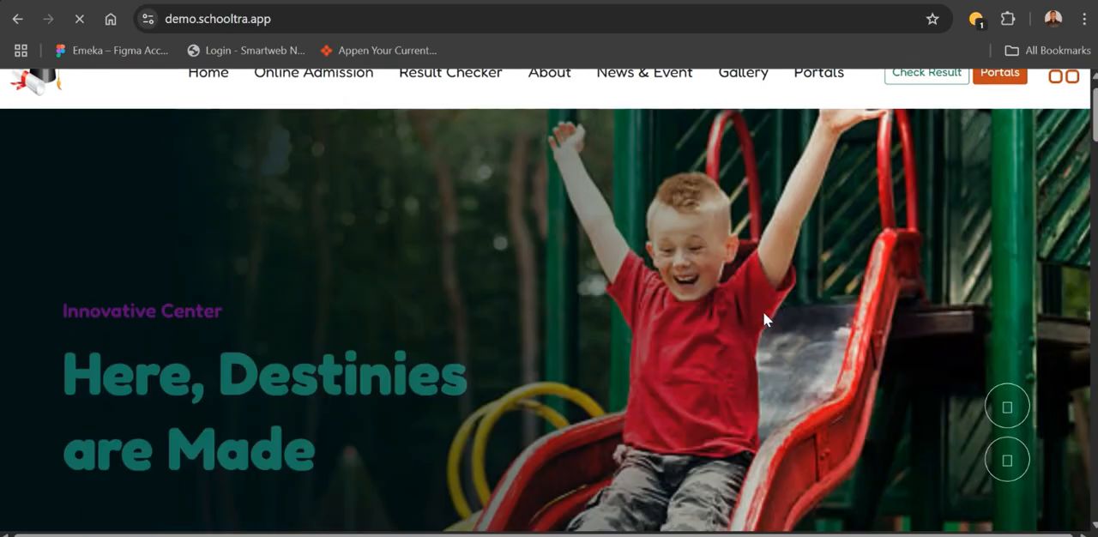
{"action": "scroll", "coordinate": [763, 319], "scroll_direction": "down", "scroll_amount": 3}
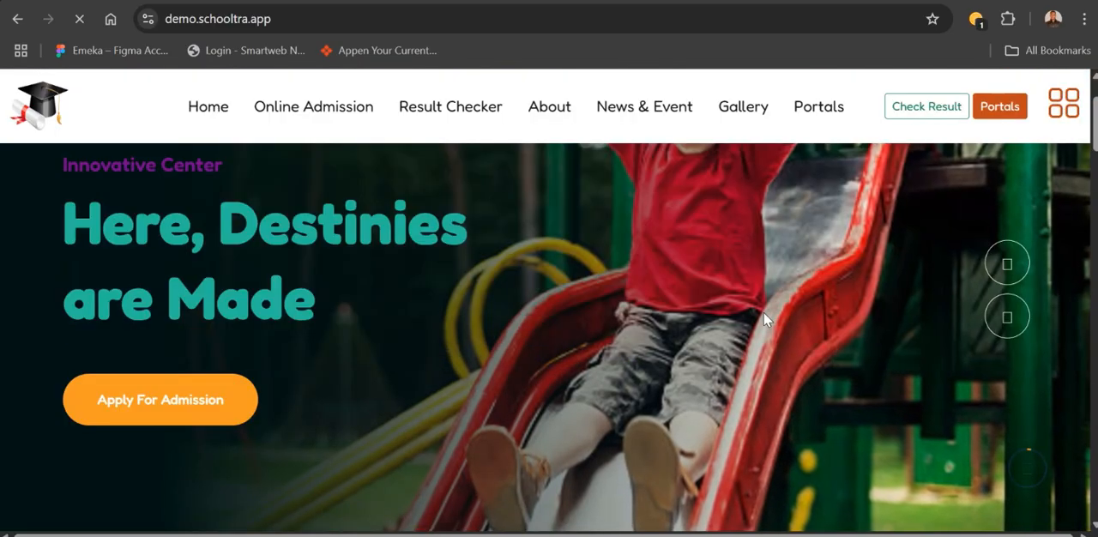
{"action": "scroll", "coordinate": [764, 319], "scroll_direction": "up", "scroll_amount": 2}
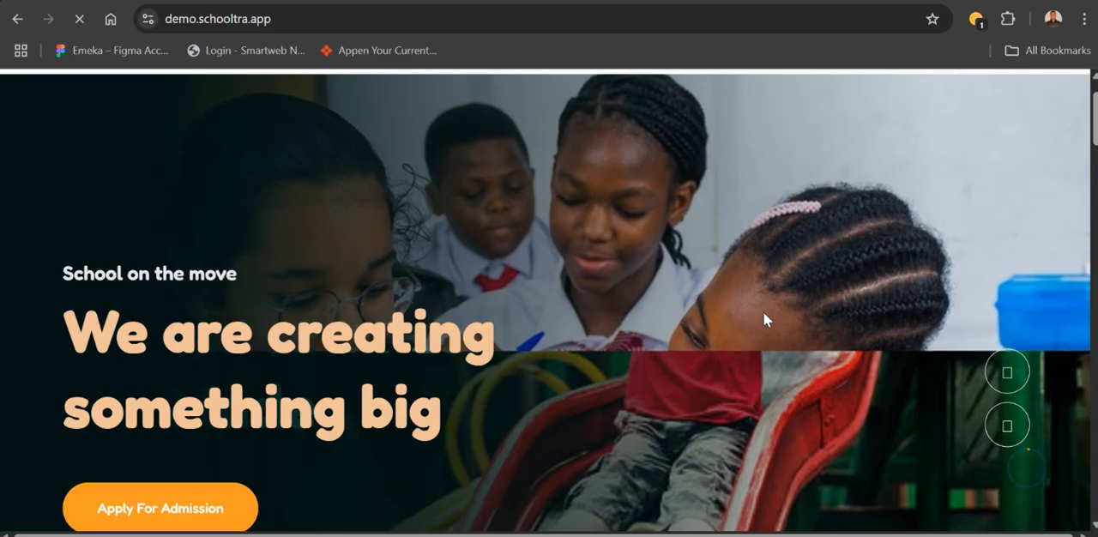
{"action": "scroll", "coordinate": [763, 311], "scroll_direction": "down", "scroll_amount": 2}
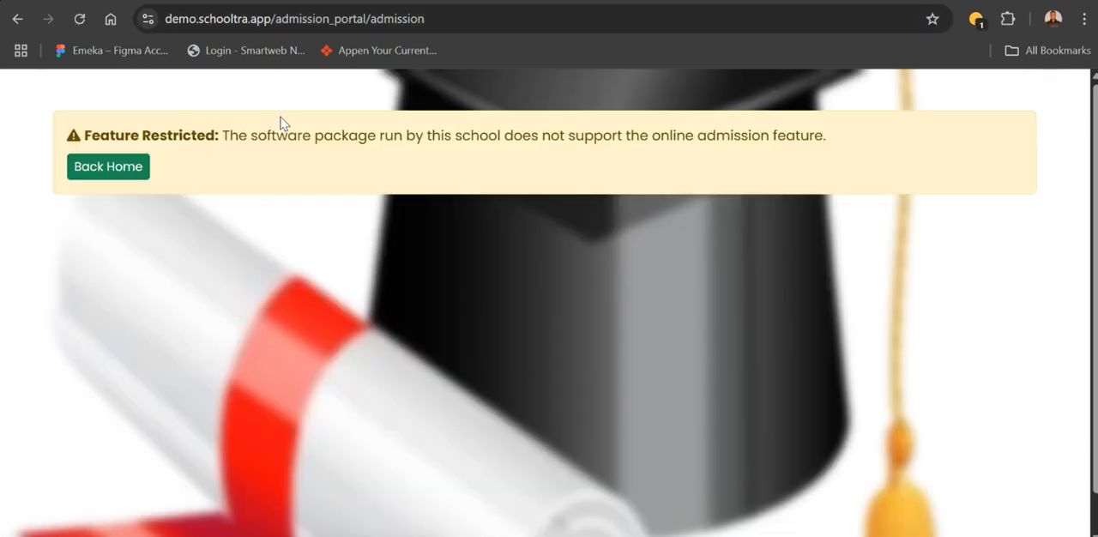
{"action": "left_click", "coordinate": [92, 167]}
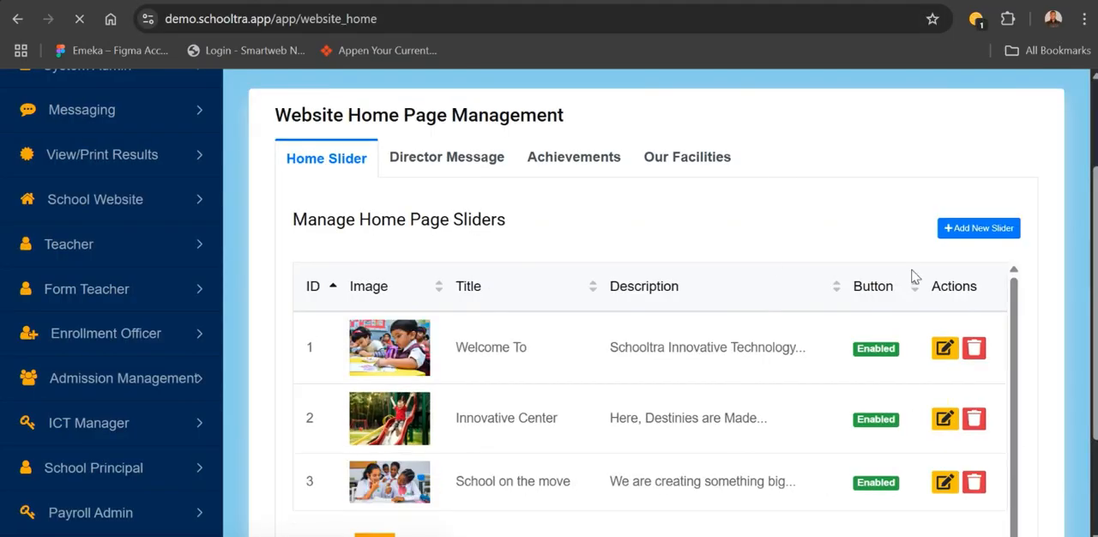
- Review the Director Message settings, including the image, title, name, position and welcome message fields
{"action": "left_click", "coordinate": [447, 163]}
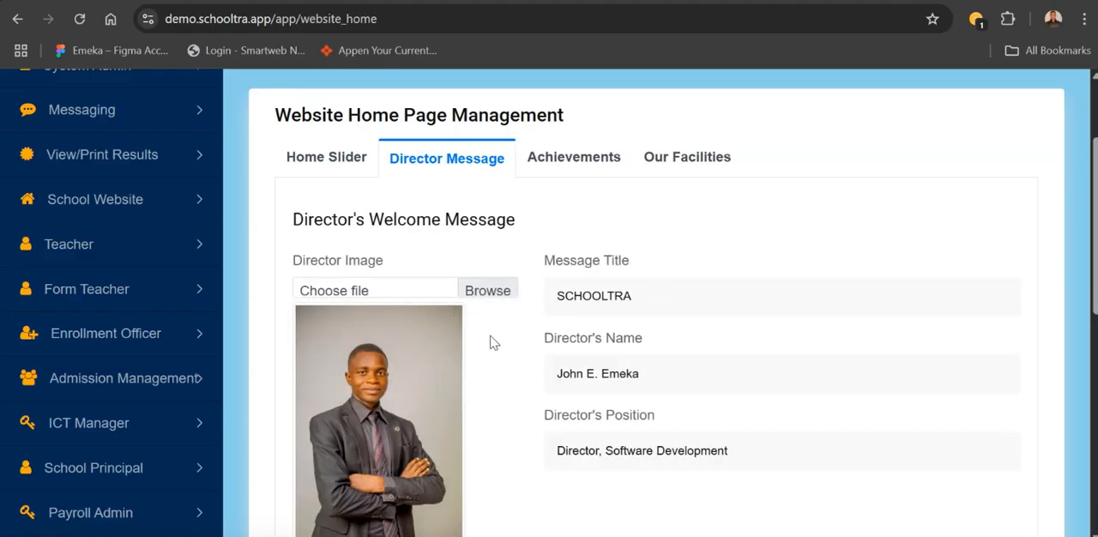
{"action": "scroll", "coordinate": [718, 255], "scroll_direction": "down", "scroll_amount": 1}
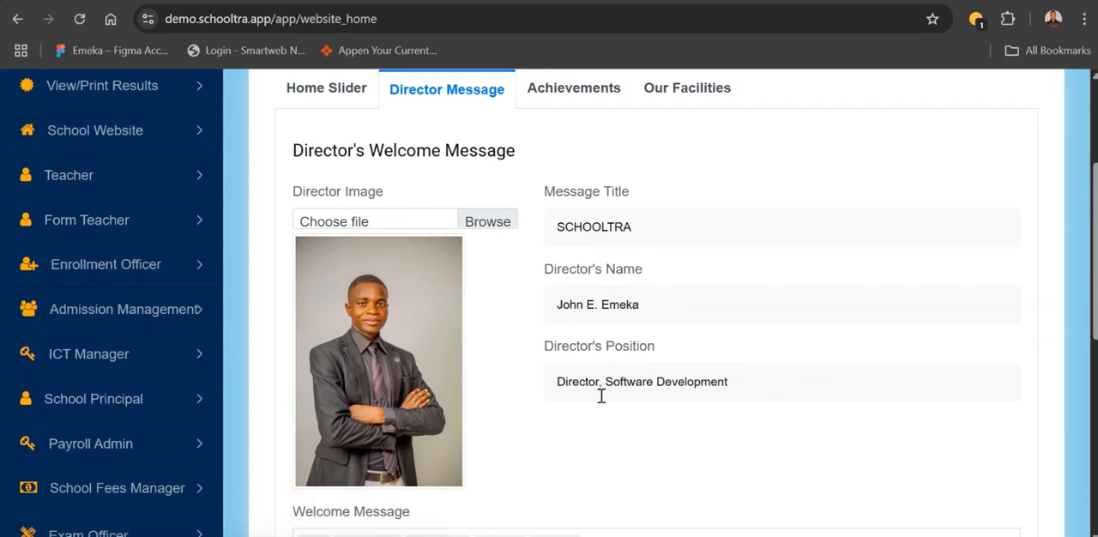
{"action": "scroll", "coordinate": [596, 431], "scroll_direction": "down", "scroll_amount": 4}
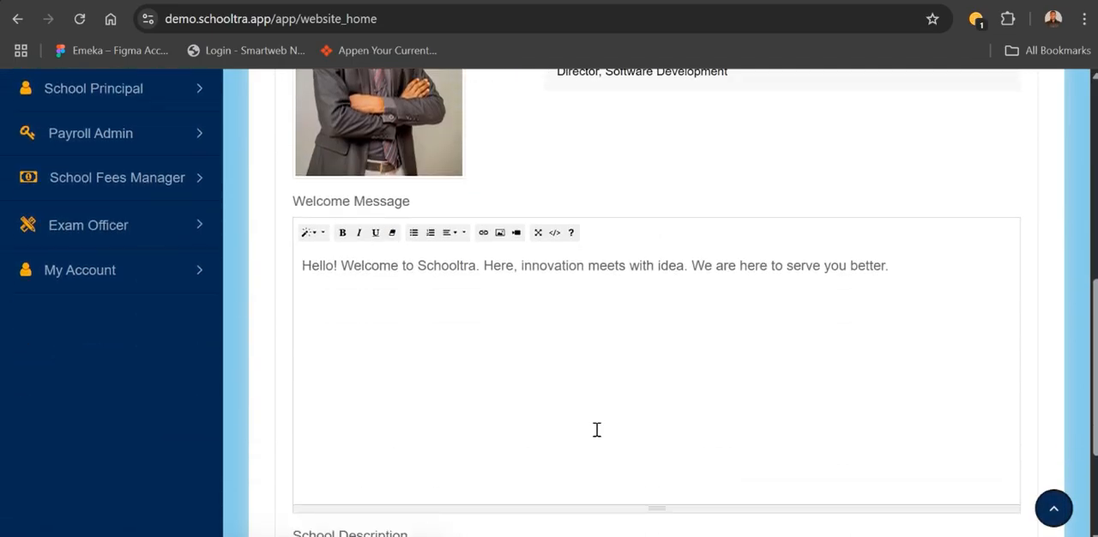
{"action": "scroll", "coordinate": [596, 431], "scroll_direction": "up", "scroll_amount": 6}
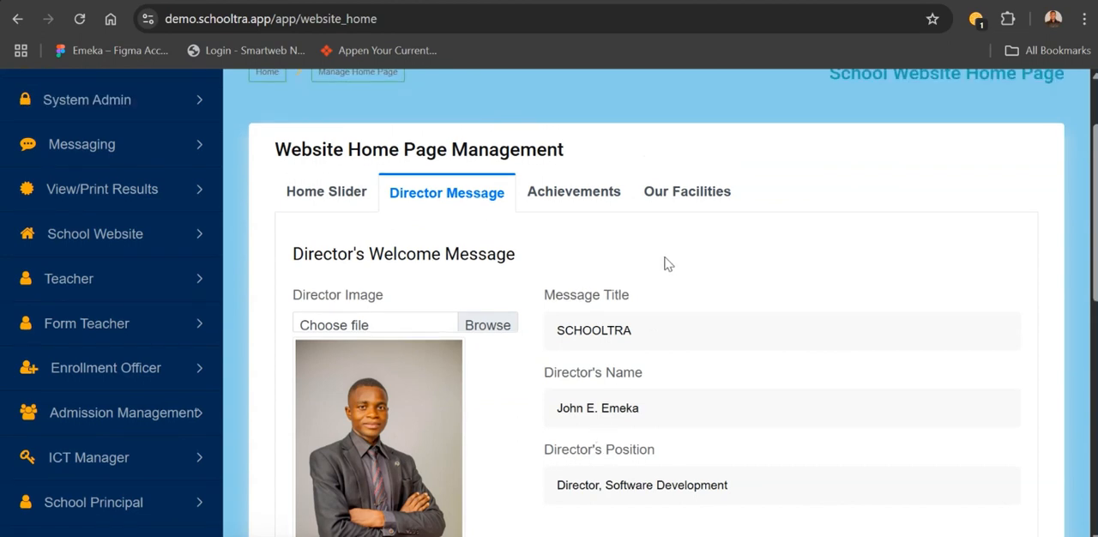
- Open the Achievements settings and compare them with the Our Achievements section on the live home page
{"action": "left_click", "coordinate": [560, 203]}
{"action": "left_click", "coordinate": [674, 374]}
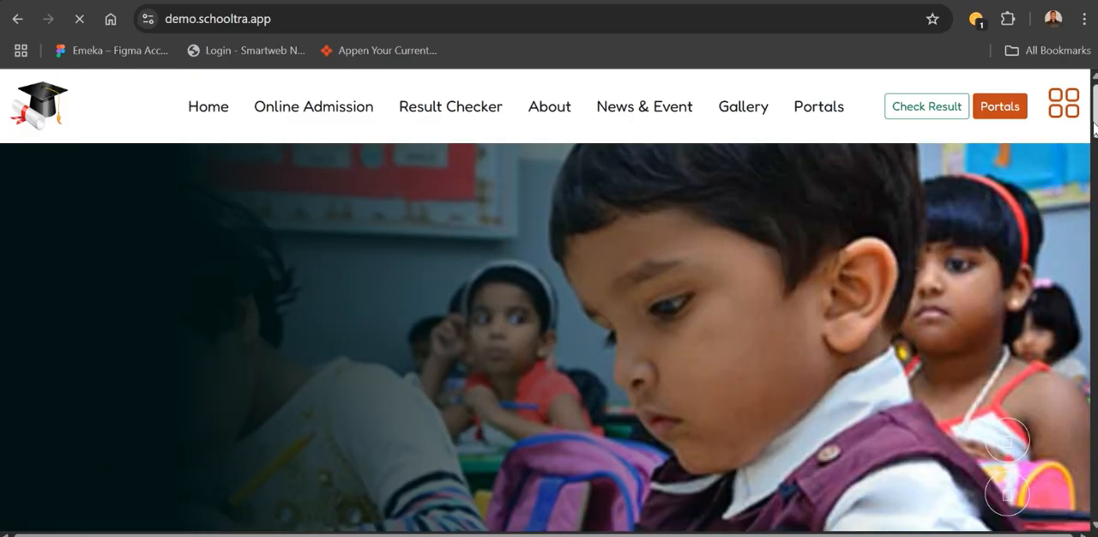
{"action": "left_click_drag", "start_coordinate": [1094, 127], "coordinate": [1083, 289]}
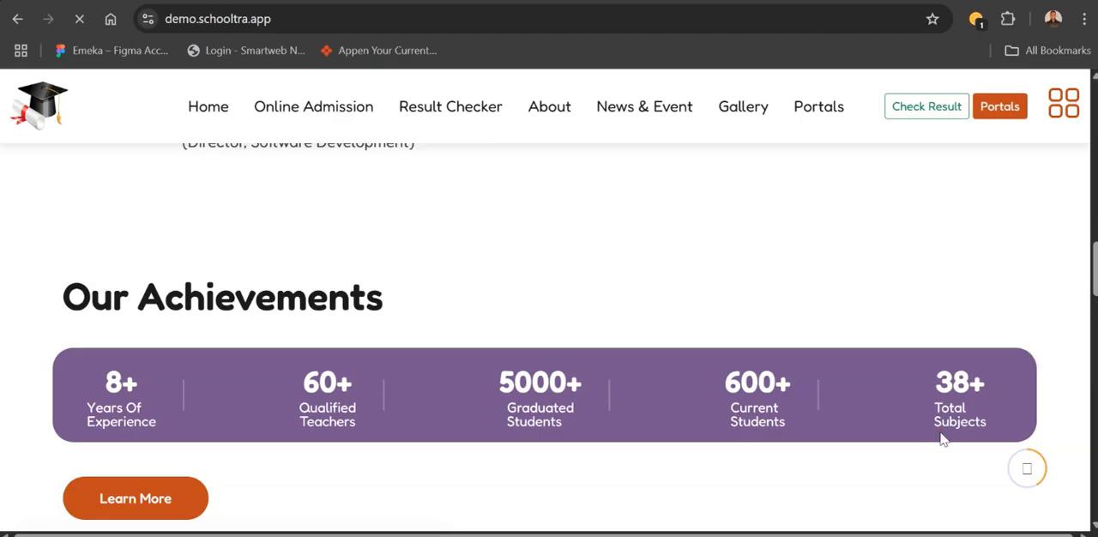
- Compare the Our Facilities section on the live home page with the facilities list in the home page management
{"action": "scroll", "coordinate": [942, 439], "scroll_direction": "down", "scroll_amount": 5}
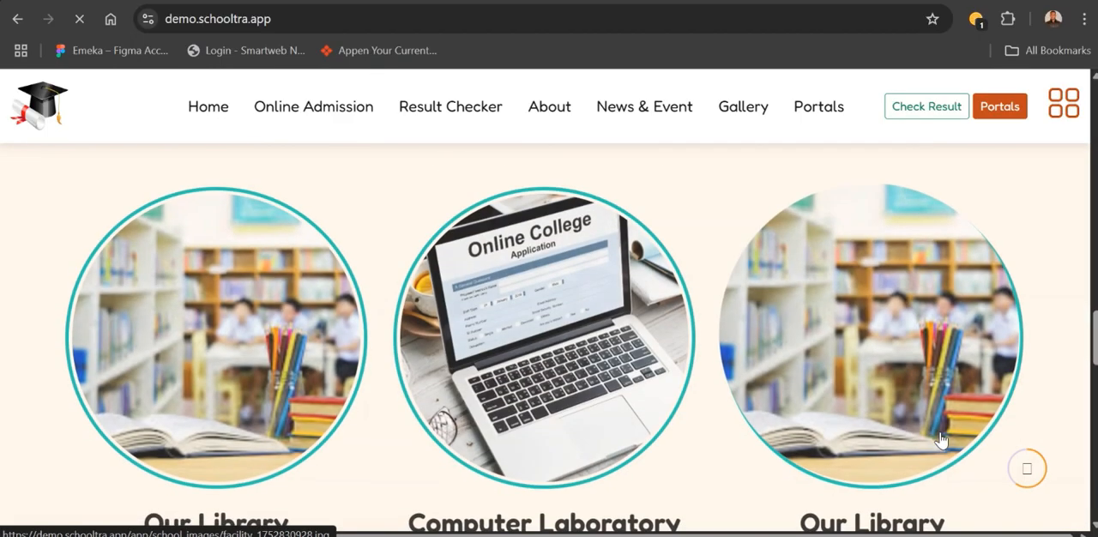
{"action": "scroll", "coordinate": [942, 440], "scroll_direction": "up", "scroll_amount": 2}
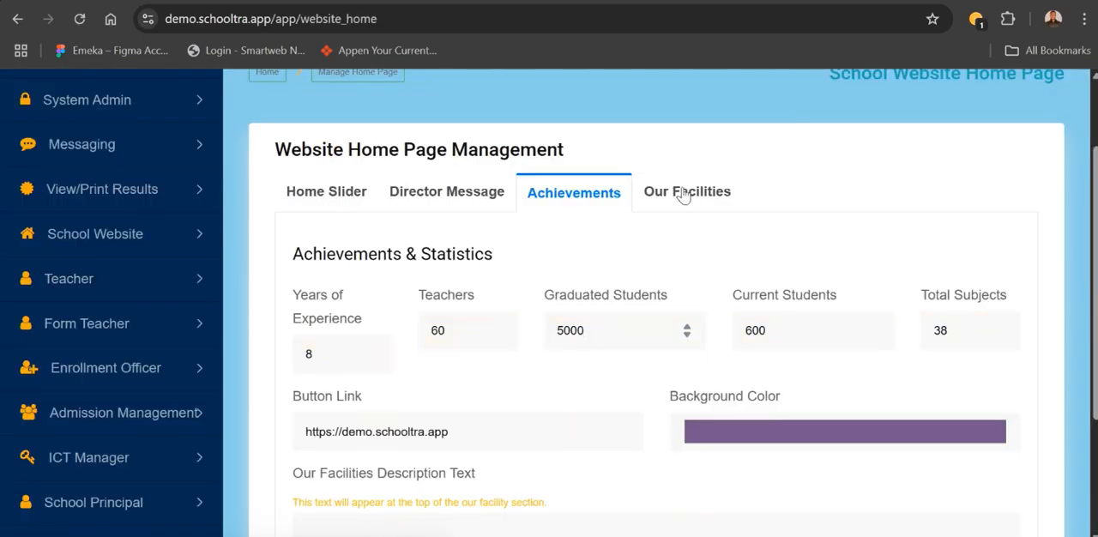
{"action": "left_click", "coordinate": [686, 190]}
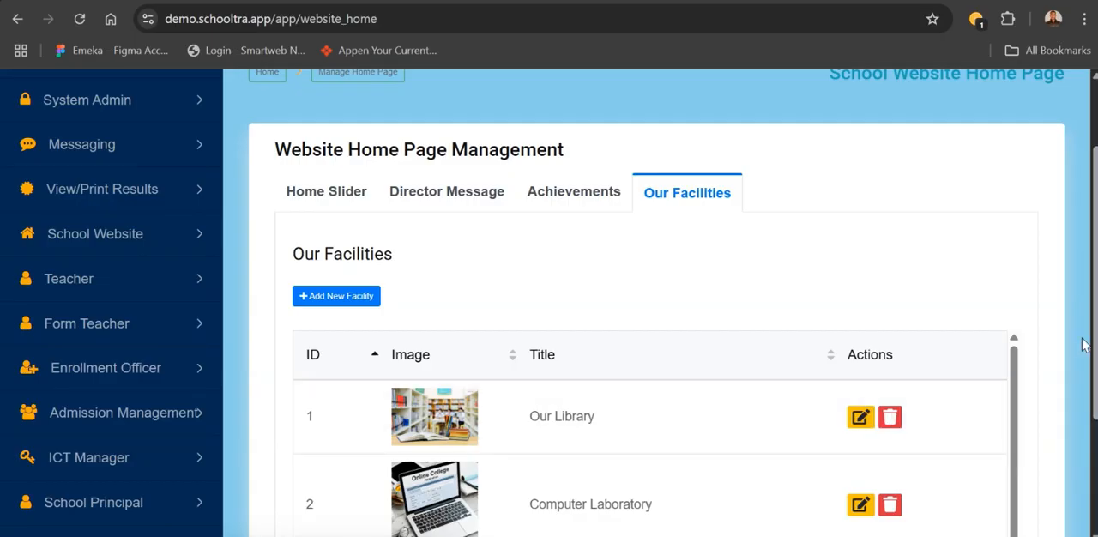
{"action": "scroll", "coordinate": [1075, 354], "scroll_direction": "down", "scroll_amount": 2}
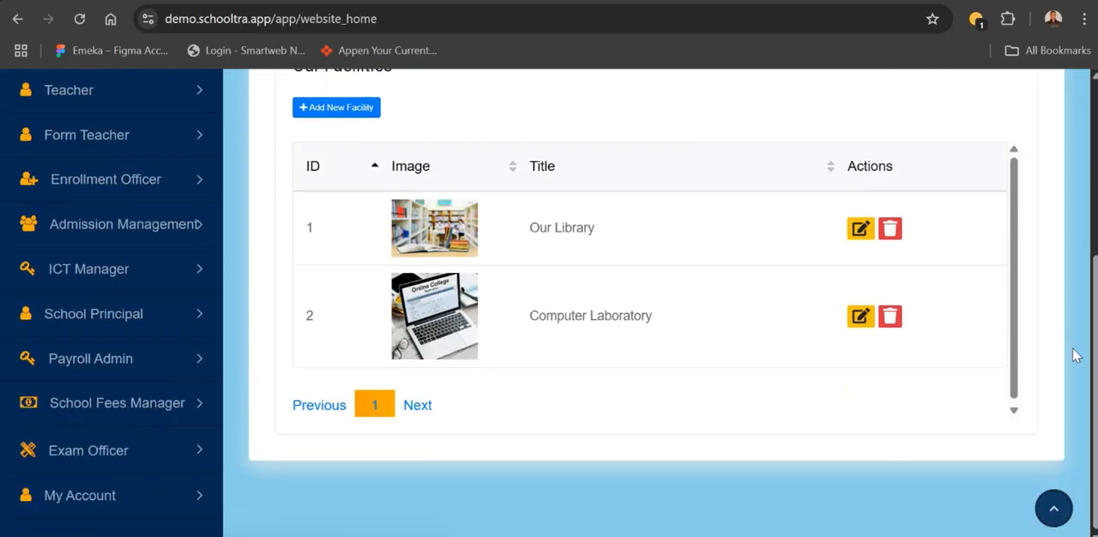
{"action": "scroll", "coordinate": [1076, 354], "scroll_direction": "up", "scroll_amount": 3}
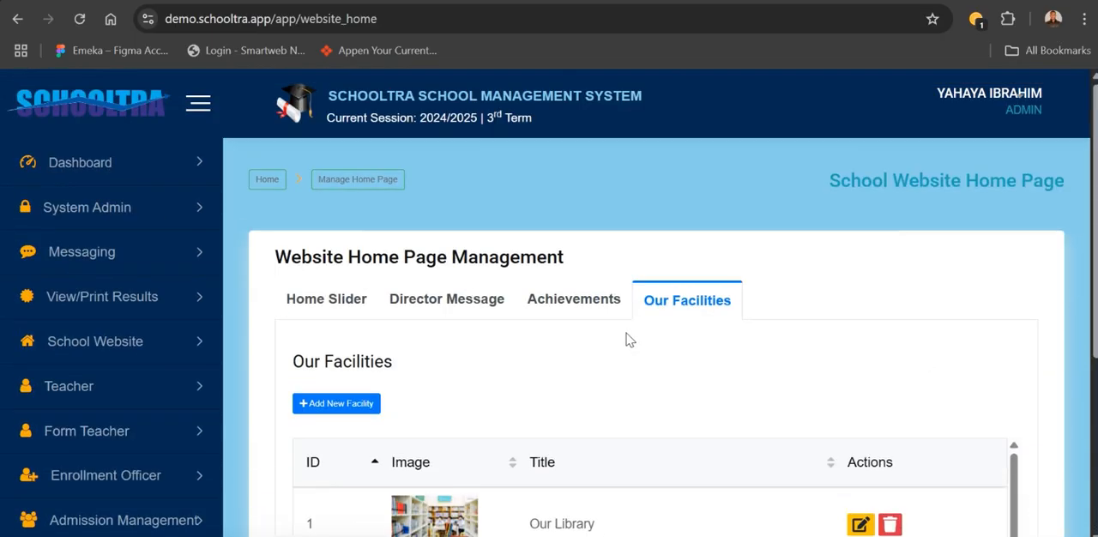
- Open the school website's About Page management and review its sections, from Our History to What We Offer
{"action": "left_click", "coordinate": [159, 351]}
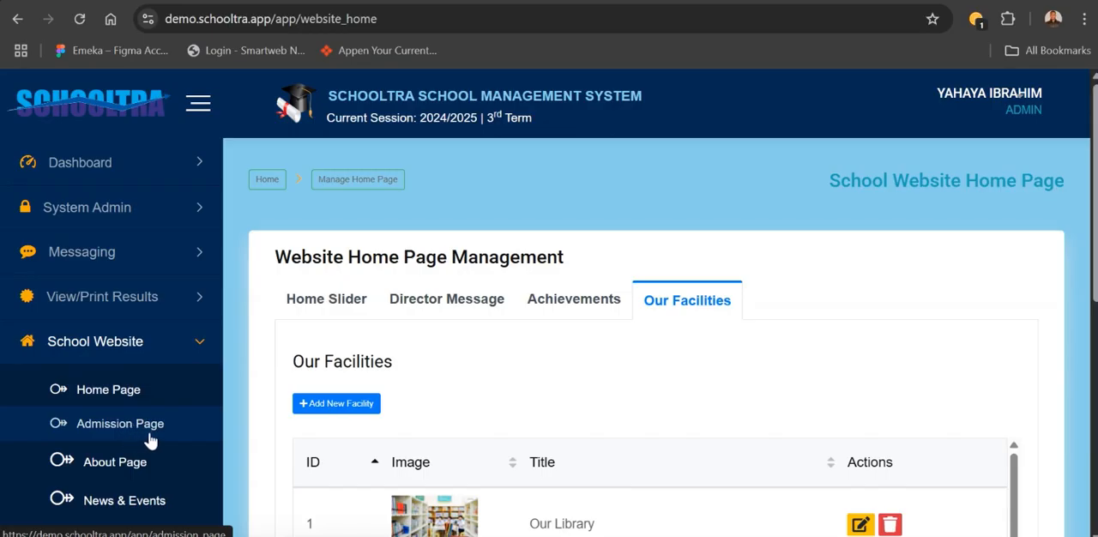
{"action": "scroll", "coordinate": [150, 440], "scroll_direction": "down", "scroll_amount": 1}
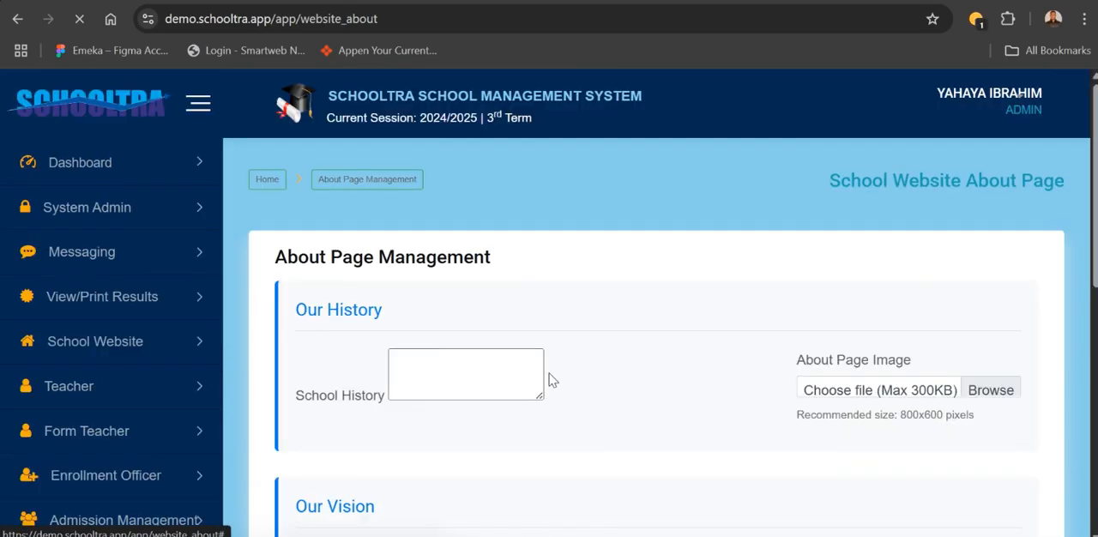
{"action": "left_click_drag", "start_coordinate": [1094, 210], "coordinate": [1062, 507]}
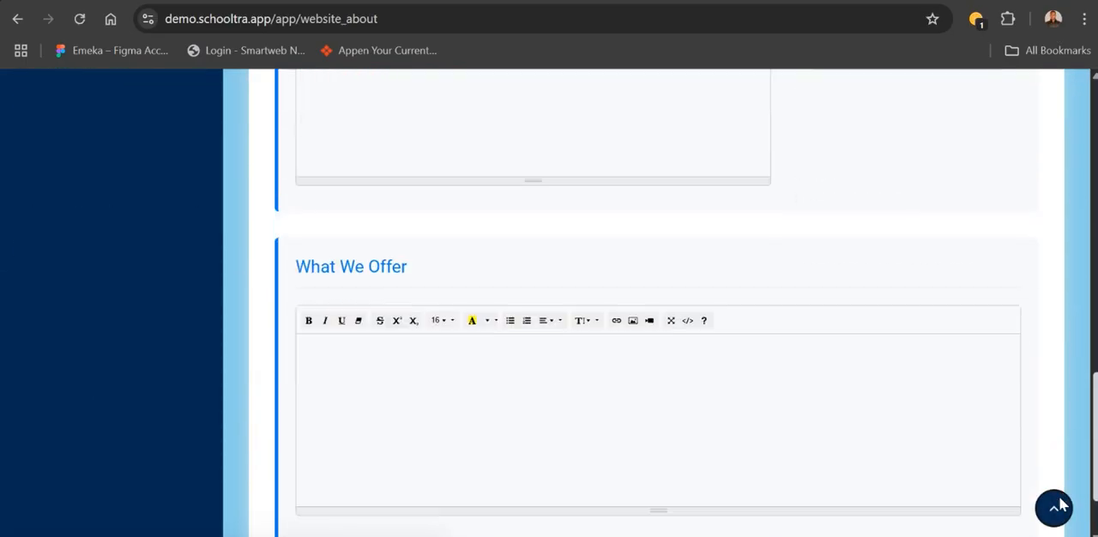
{"action": "left_click", "coordinate": [1056, 507]}
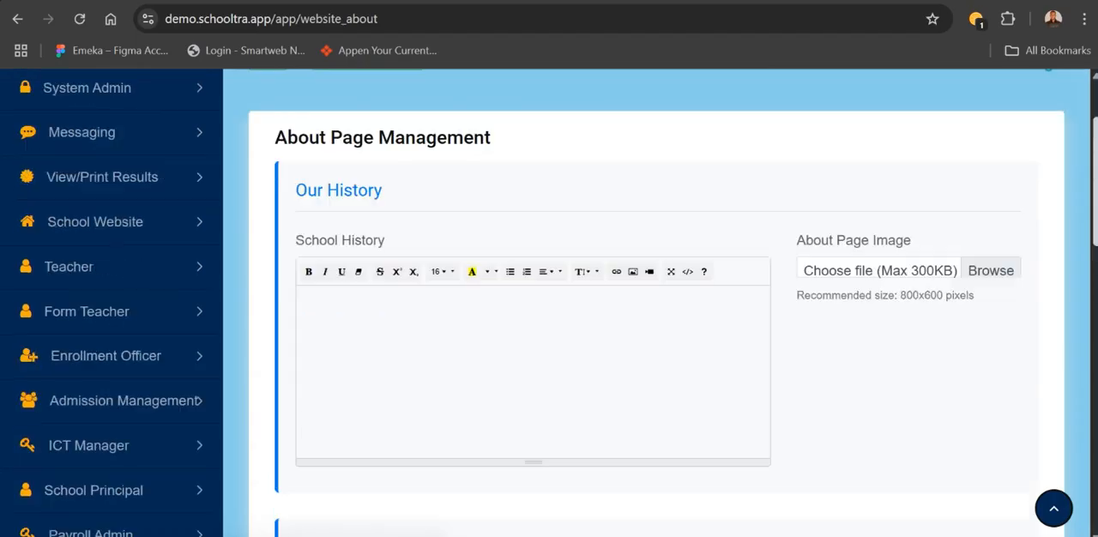
{"action": "scroll", "coordinate": [839, 221], "scroll_direction": "down", "scroll_amount": 2}
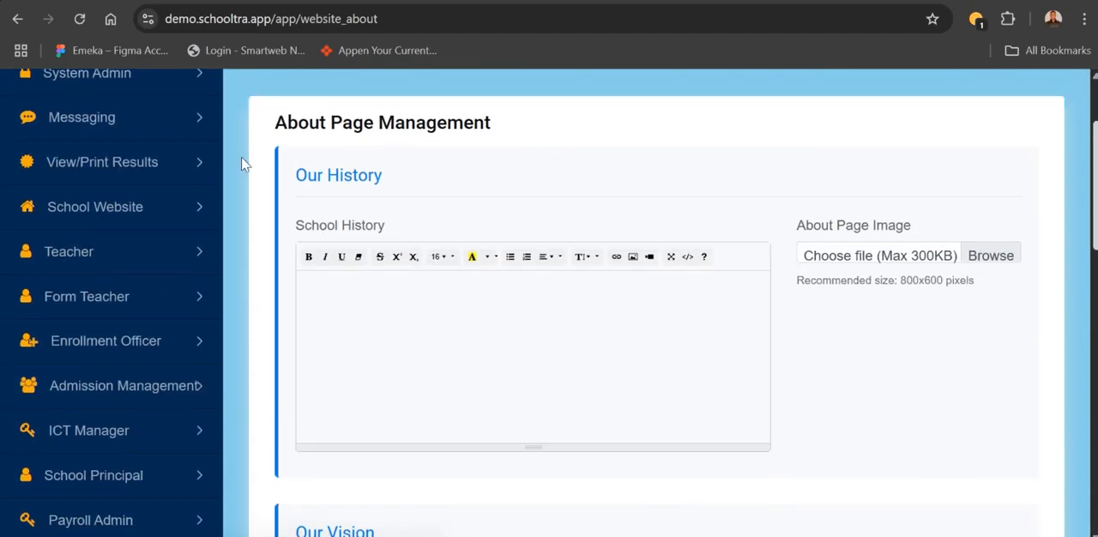
- Open the News & Events management and preview the new blog form with School Resumption as short description, closing it unsaved
{"action": "left_click", "coordinate": [186, 206]}
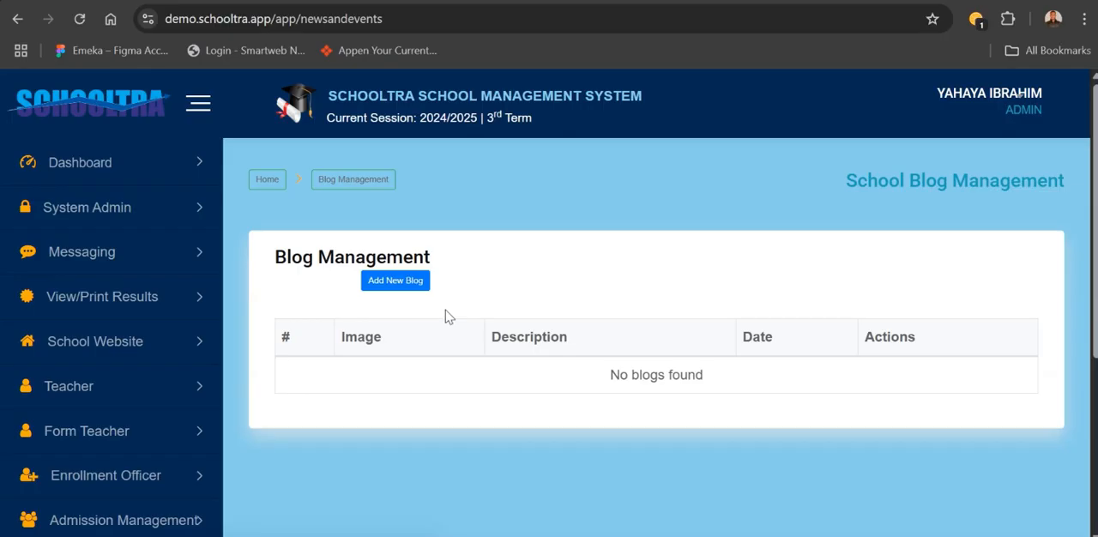
{"action": "left_click", "coordinate": [399, 282]}
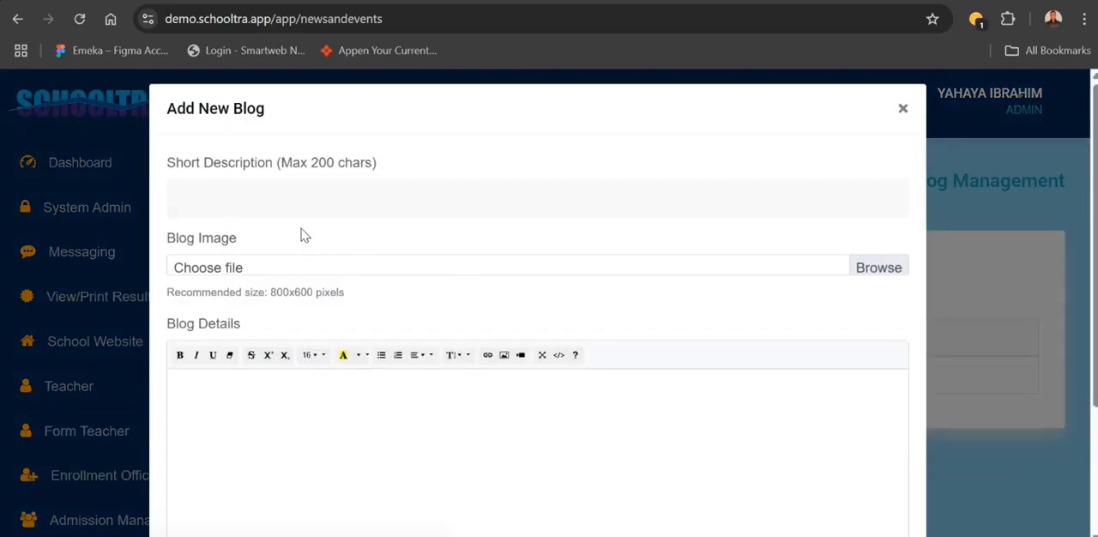
{"action": "left_click", "coordinate": [269, 207]}
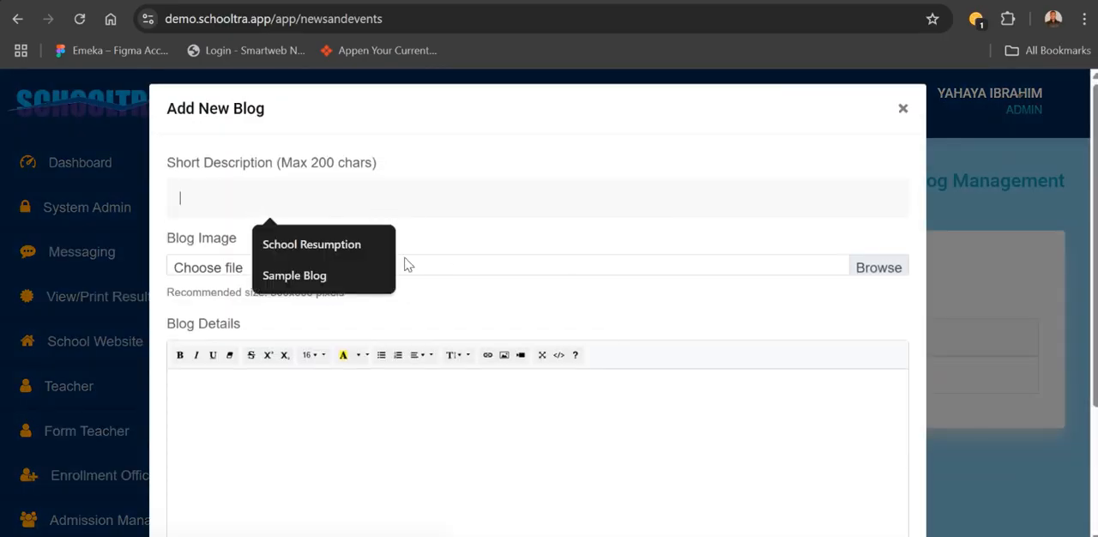
{"action": "left_click", "coordinate": [327, 248]}
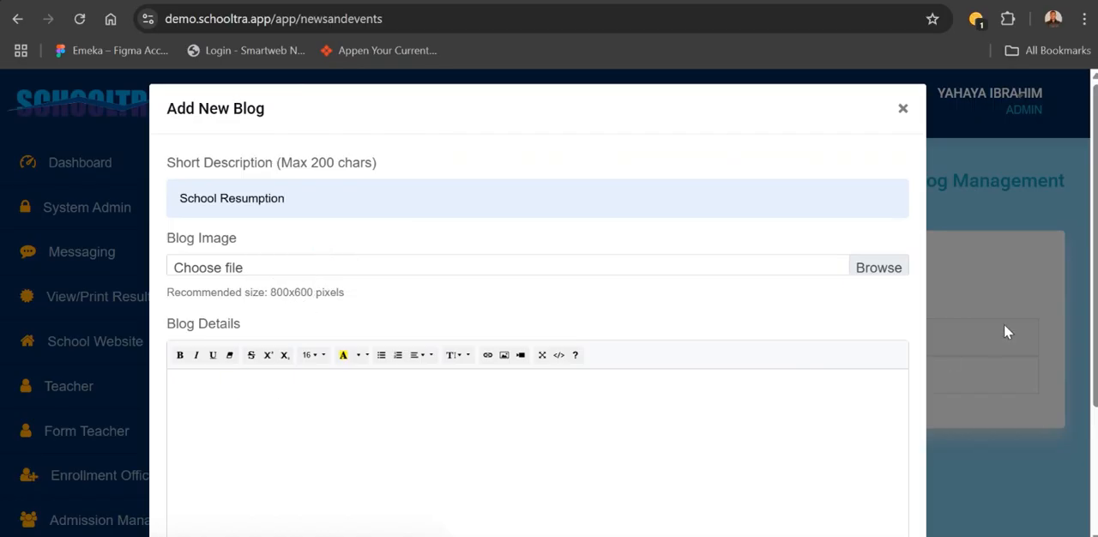
{"action": "scroll", "coordinate": [1092, 319], "scroll_direction": "down", "scroll_amount": 2}
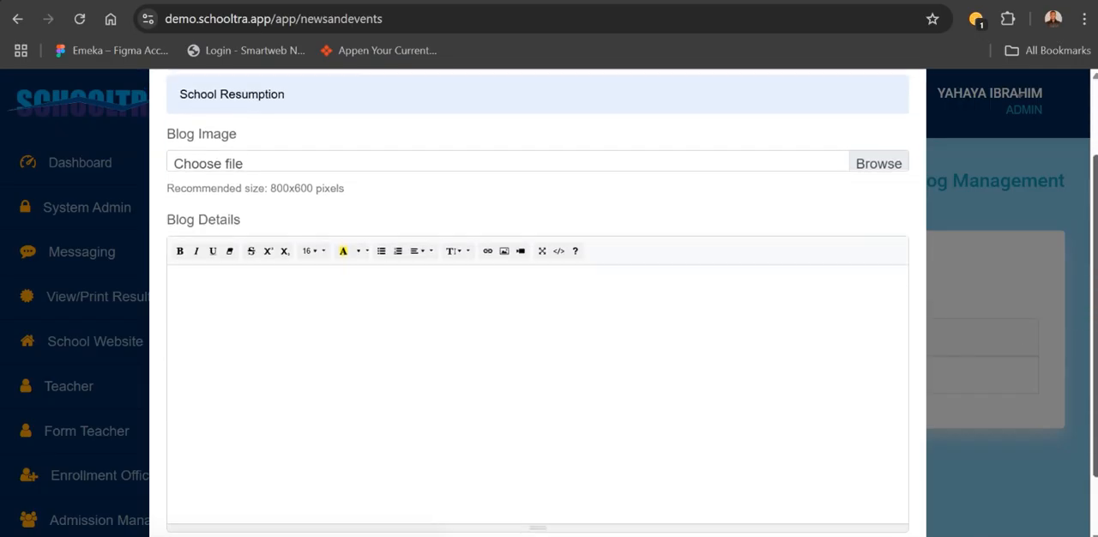
{"action": "scroll", "coordinate": [1092, 300], "scroll_direction": "up", "scroll_amount": 2}
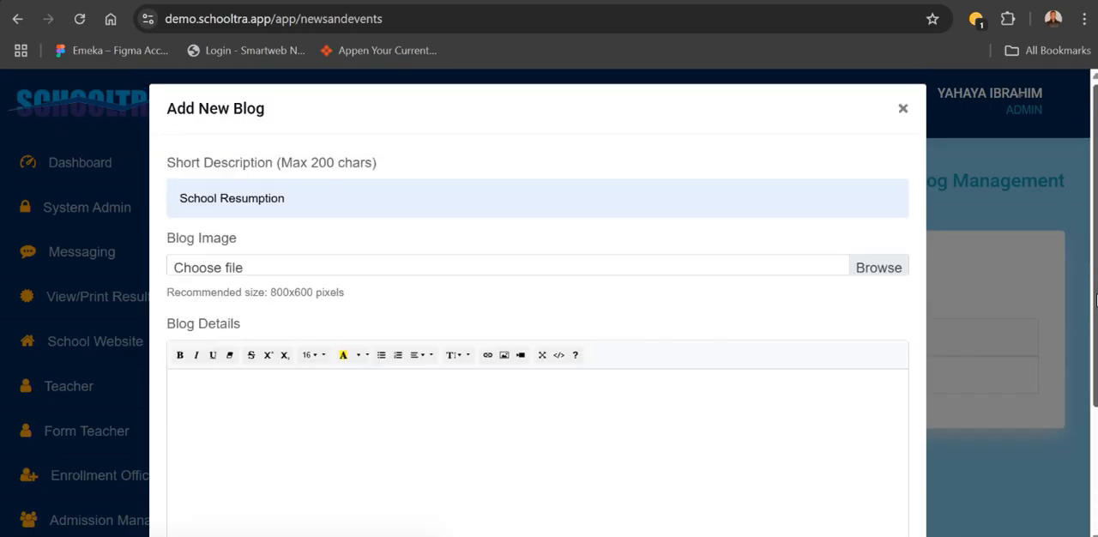
{"action": "left_click", "coordinate": [904, 110]}
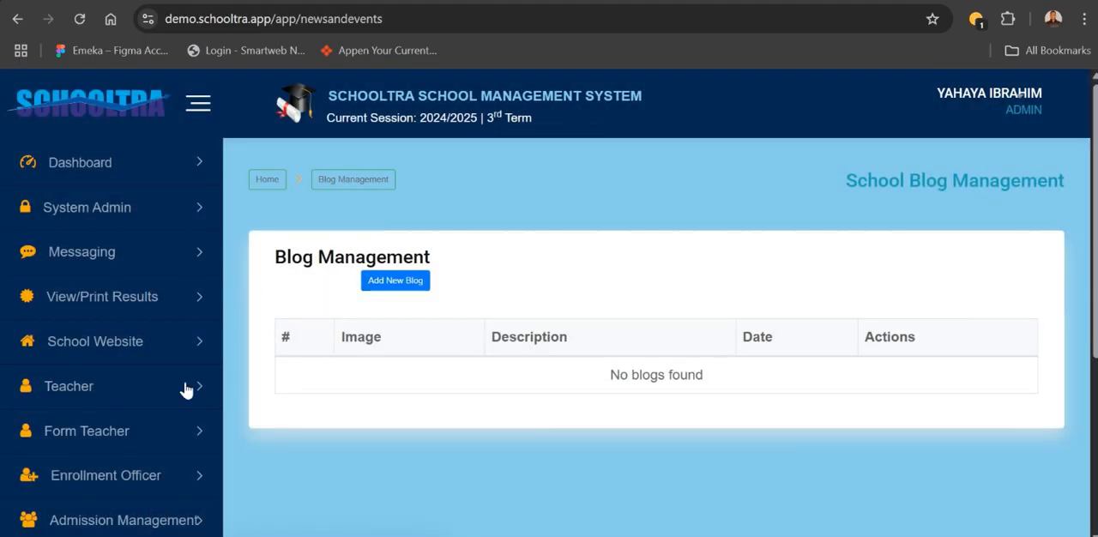
- Open the school website's Gallery management and delete the first image, showing the uniformed students
{"action": "left_click", "coordinate": [128, 341]}
{"action": "scroll", "coordinate": [135, 479], "scroll_direction": "down", "scroll_amount": 1}
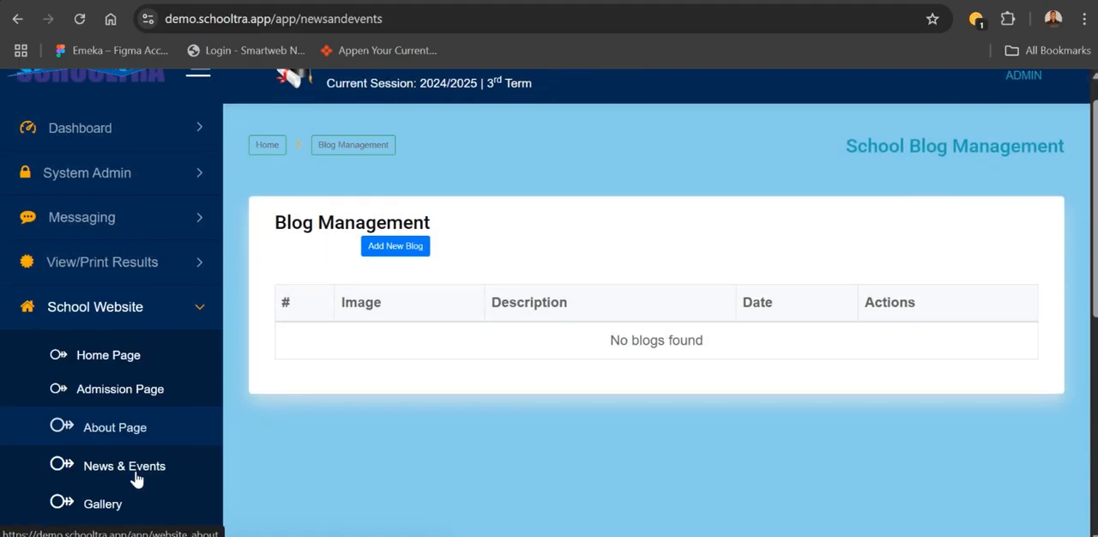
{"action": "left_click", "coordinate": [102, 439]}
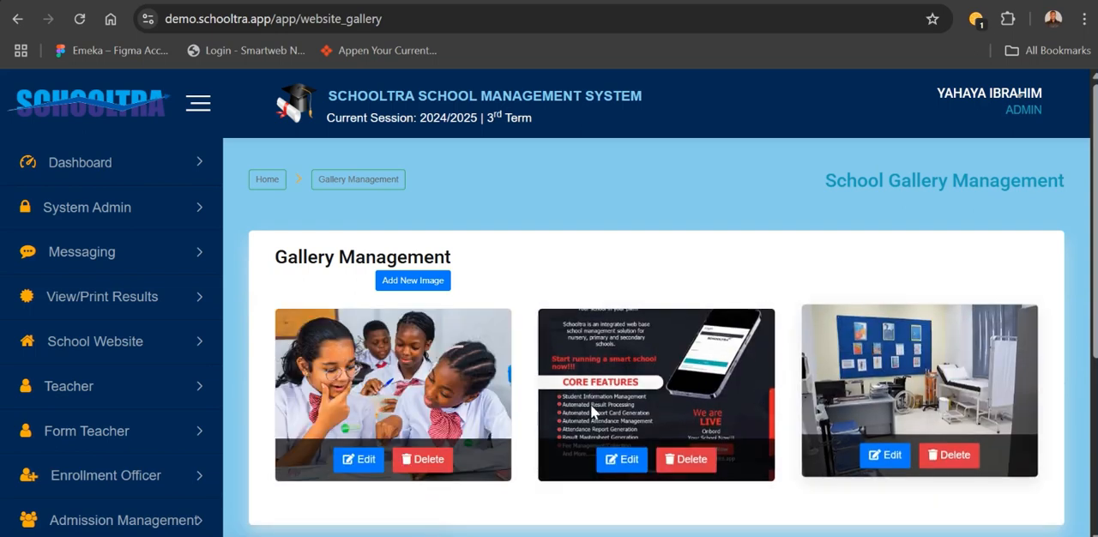
{"action": "left_click", "coordinate": [430, 464]}
{"action": "left_click", "coordinate": [719, 255]}
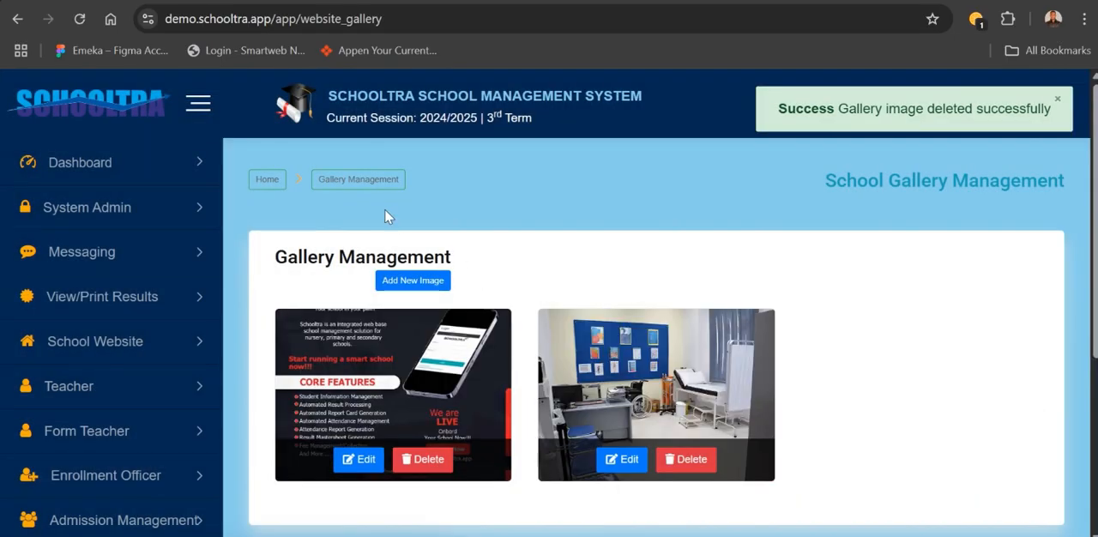
- Add the image website-cover-scaled from the Downloads folder to the gallery and save it
{"action": "left_click", "coordinate": [412, 279]}
{"action": "left_click", "coordinate": [711, 191]}
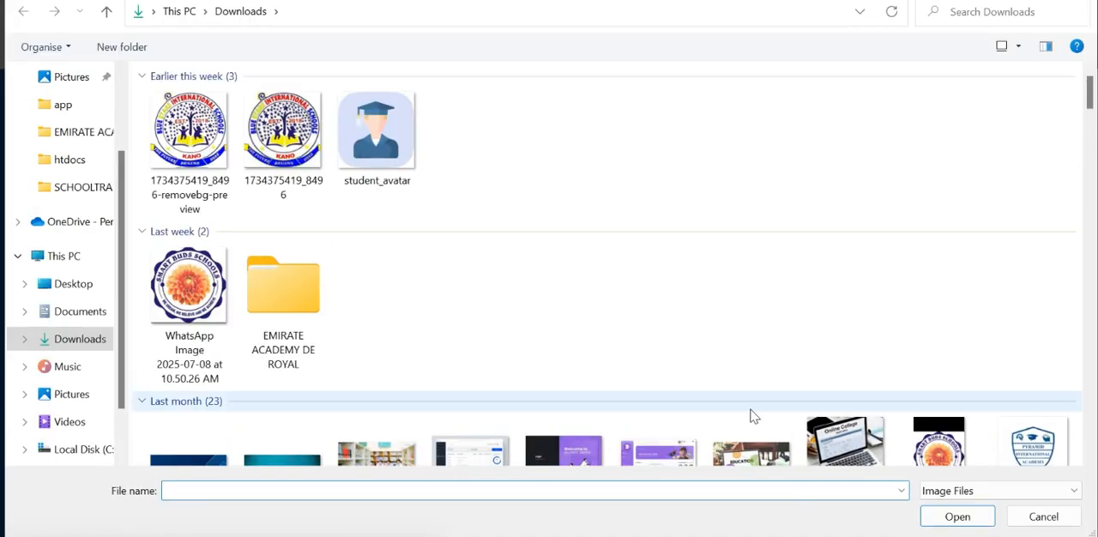
{"action": "left_click", "coordinate": [755, 372]}
{"action": "key", "text": "Down"}
{"action": "key", "text": "Down"}
{"action": "key", "text": "Down"}
{"action": "key", "text": "Down"}
{"action": "key", "text": "Down"}
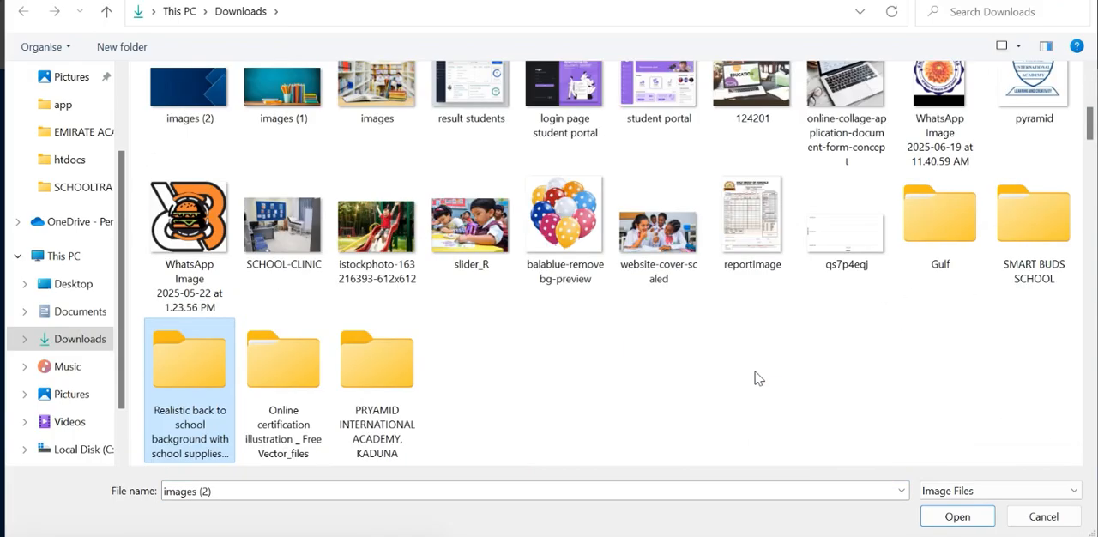
{"action": "key", "text": "Up"}
{"action": "key", "text": "Up"}
{"action": "key", "text": "Up"}
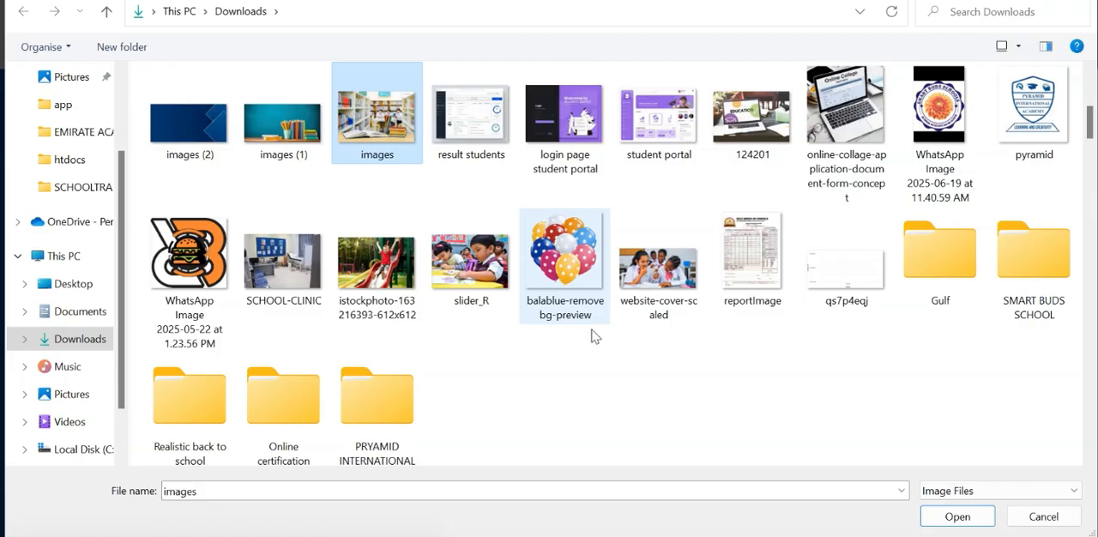
{"action": "left_click", "coordinate": [656, 288]}
{"action": "left_click", "coordinate": [939, 521]}
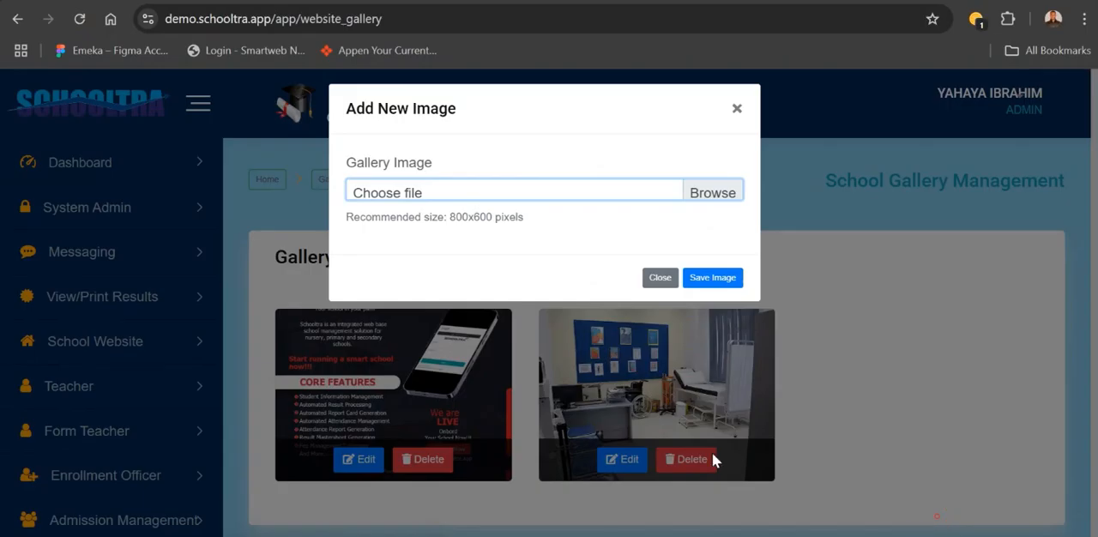
{"action": "left_click", "coordinate": [702, 279]}
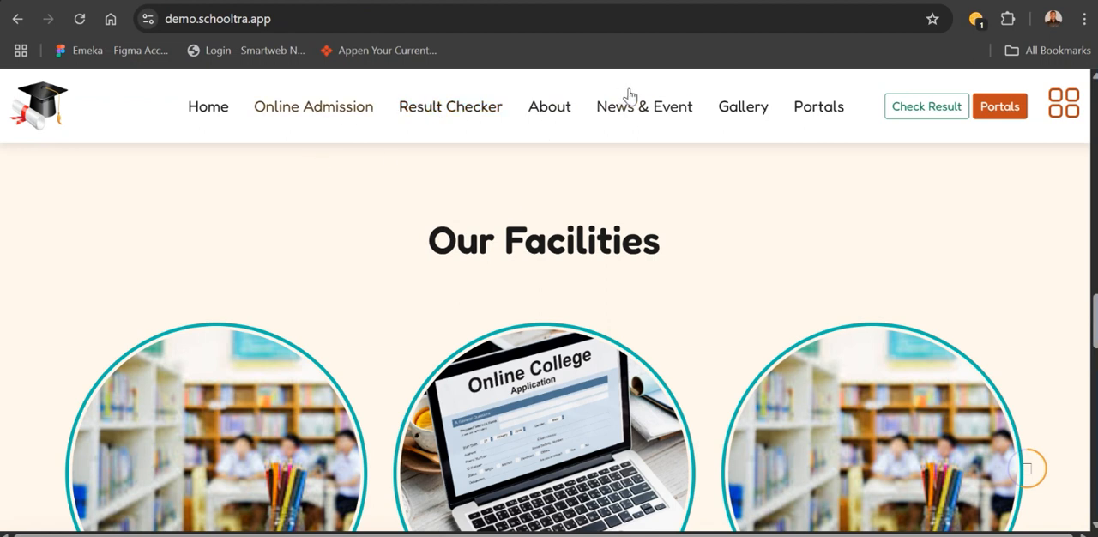
- Request the Gallery page on the live website and look through the home page's achievements, facilities and News & Event sections
{"action": "left_click", "coordinate": [743, 119]}
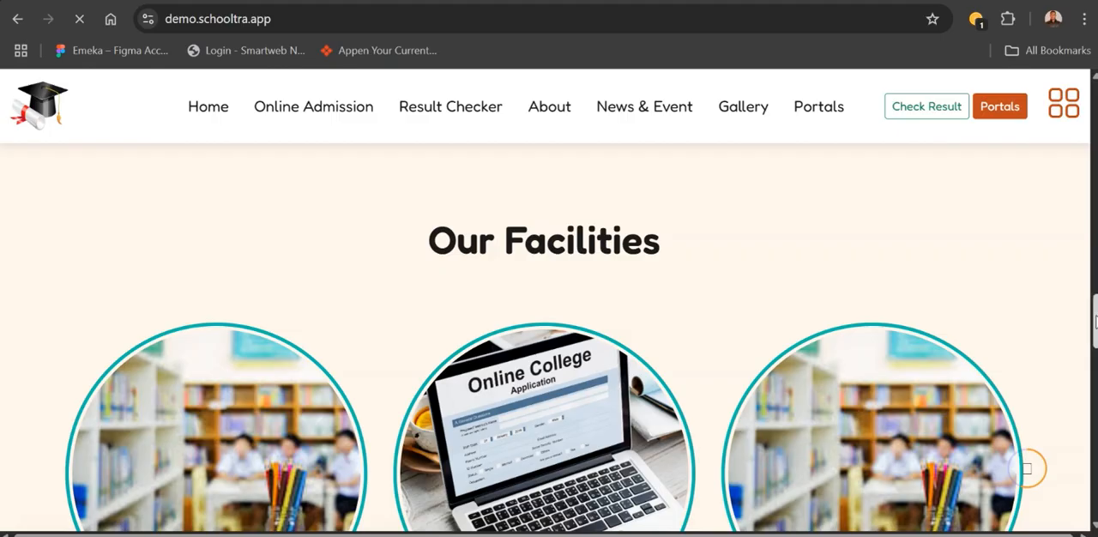
{"action": "scroll", "coordinate": [1095, 322], "scroll_direction": "up", "scroll_amount": 4}
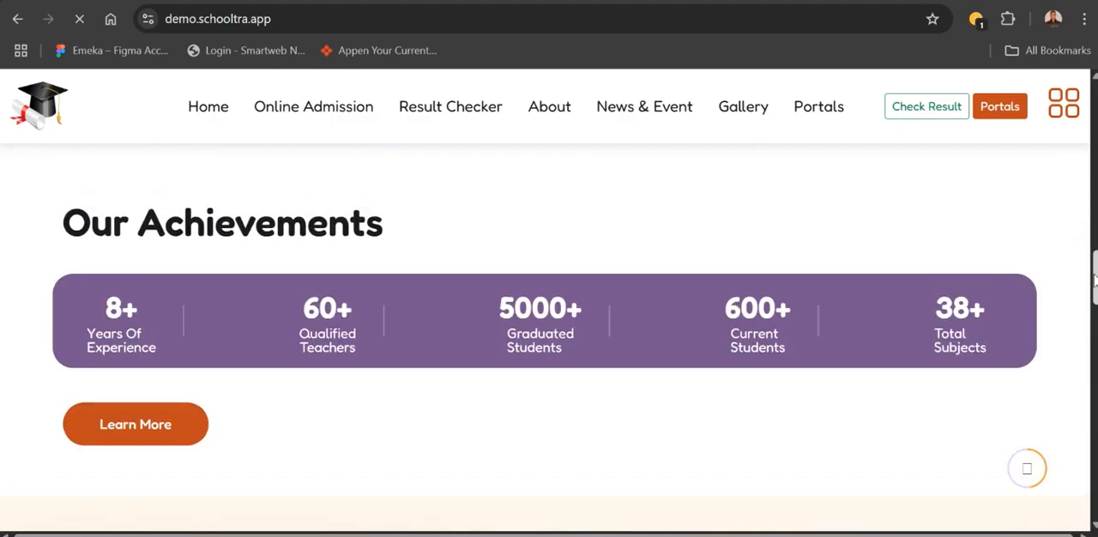
{"action": "scroll", "coordinate": [1095, 322], "scroll_direction": "down", "scroll_amount": 3}
{"action": "scroll", "coordinate": [1095, 322], "scroll_direction": "down", "scroll_amount": 7}
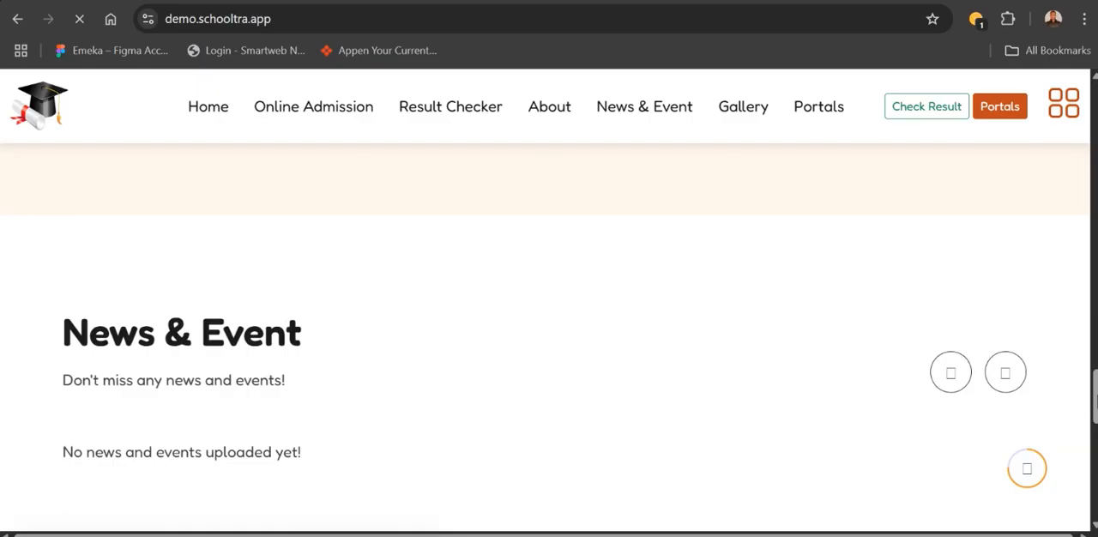
{"action": "scroll", "coordinate": [802, 477], "scroll_direction": "up", "scroll_amount": 15}
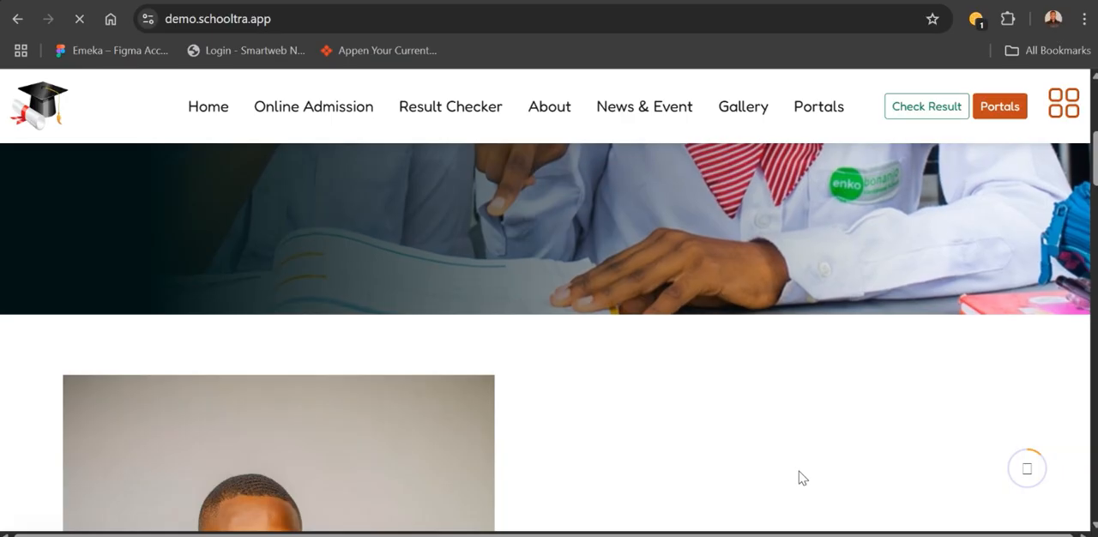